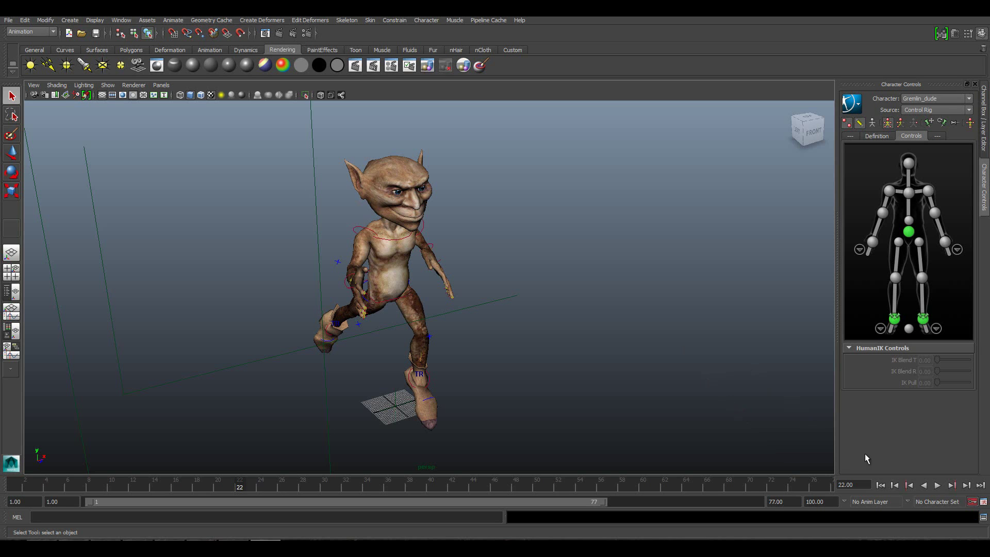
Play the gremlin's walk animation in Maya, stop it, and return to frame 1
{"action": "left_click", "coordinate": [936, 489]}
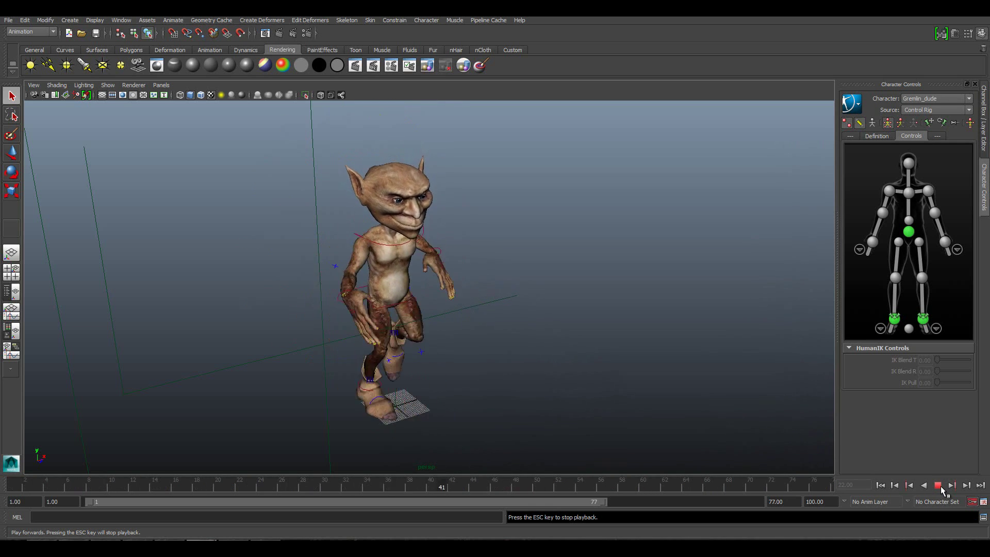
{"action": "scroll", "coordinate": [504, 386], "scroll_direction": "up", "scroll_amount": 3}
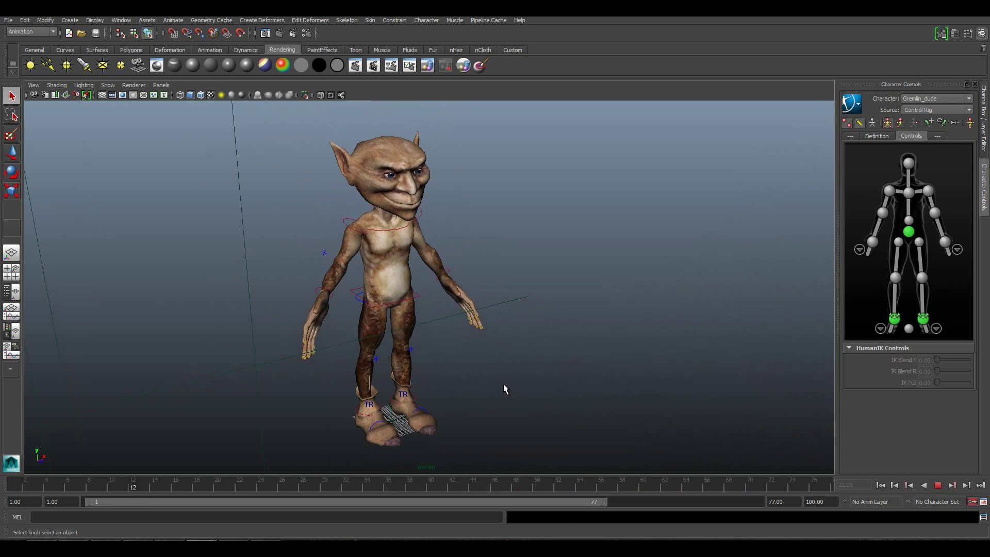
{"action": "left_click", "coordinate": [937, 485]}
{"action": "left_click", "coordinate": [882, 485]}
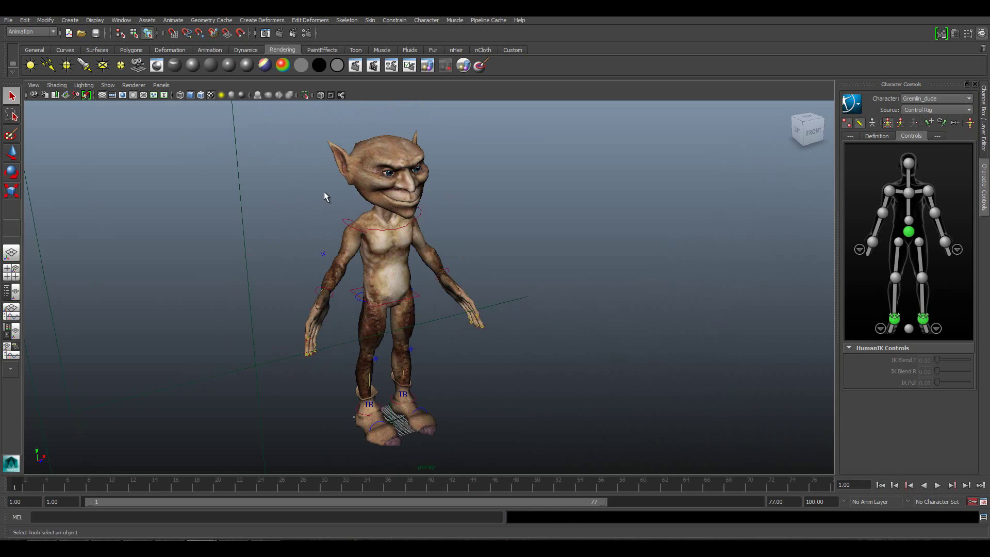
Orbit around the gremlin and select its hips effector in the HumanIK Controls picture
{"action": "left_click", "coordinate": [384, 278]}
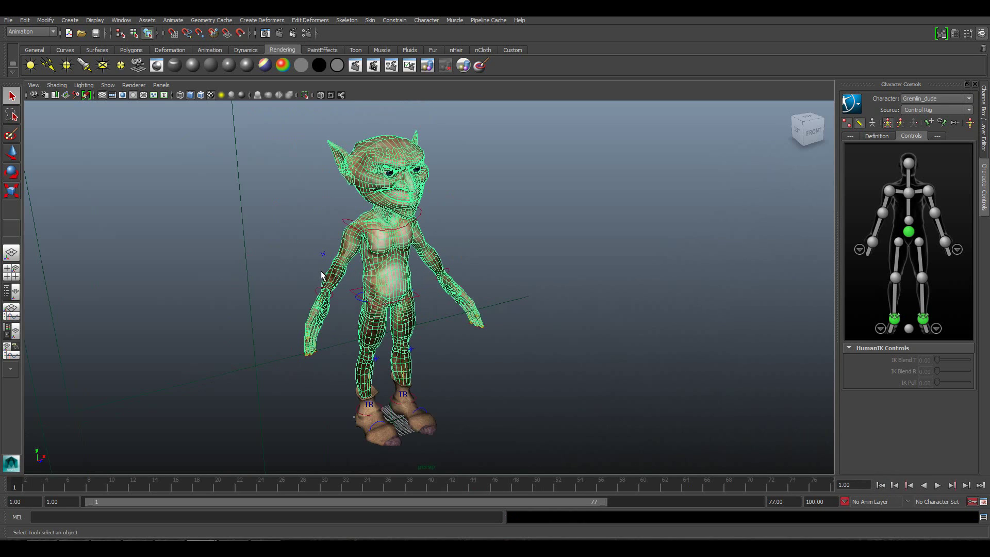
{"action": "left_click", "coordinate": [498, 238]}
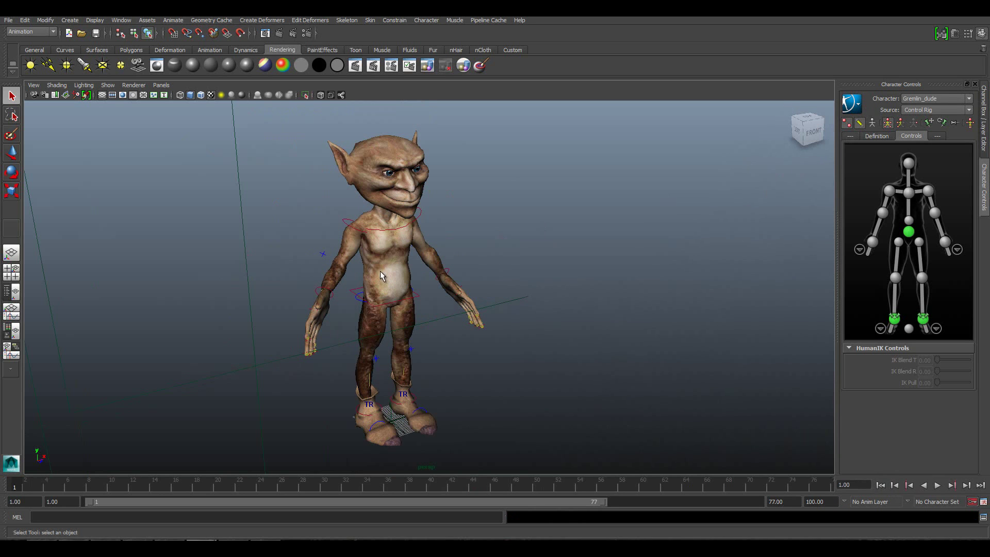
{"action": "scroll", "coordinate": [288, 300], "scroll_direction": "up", "scroll_amount": 4}
{"action": "mouse_move", "coordinate": [288, 301]}
{"action": "left_mouse_down", "text": "alt"}
{"action": "mouse_move", "coordinate": [434, 312]}
{"action": "mouse_move", "coordinate": [437, 302]}
{"action": "left_mouse_up", "text": "alt"}
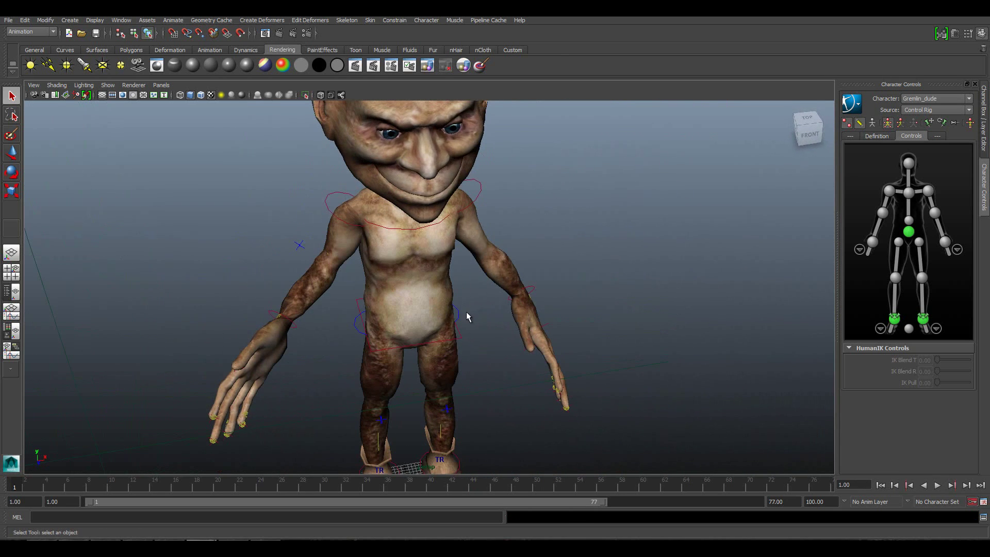
{"action": "left_click", "coordinate": [460, 340]}
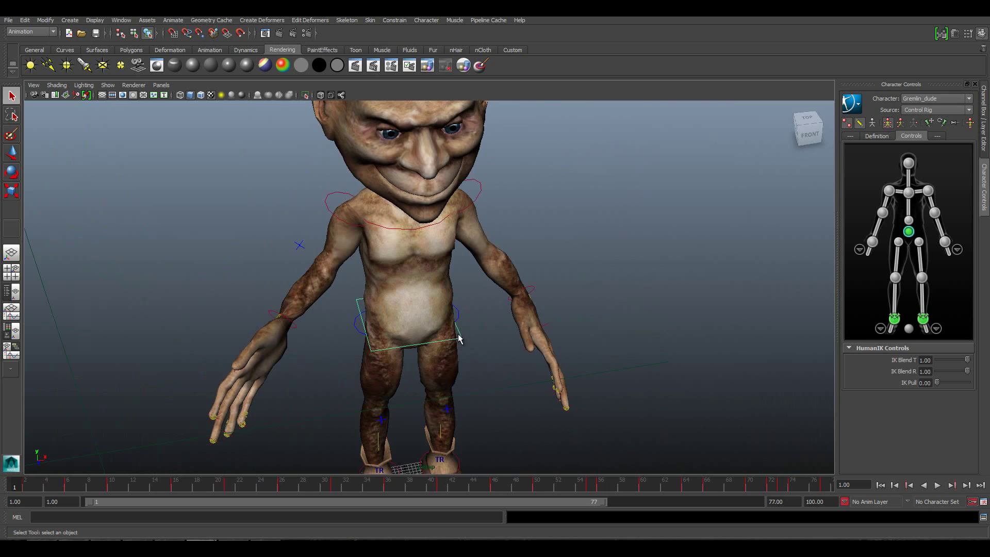
{"action": "scroll", "coordinate": [457, 335], "scroll_direction": "down", "scroll_amount": 3}
{"action": "scroll", "coordinate": [464, 325], "scroll_direction": "down", "scroll_amount": 2}
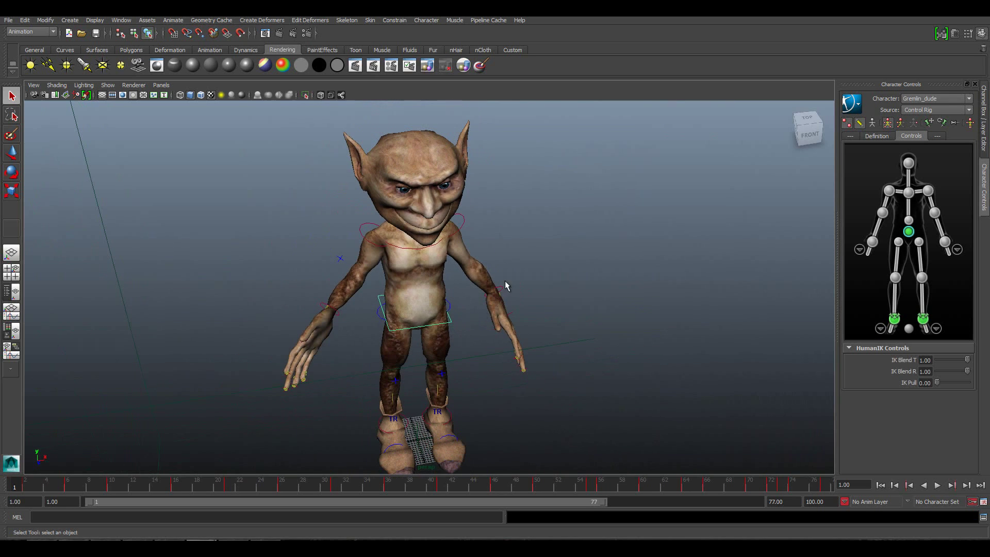
{"action": "left_click", "coordinate": [523, 259]}
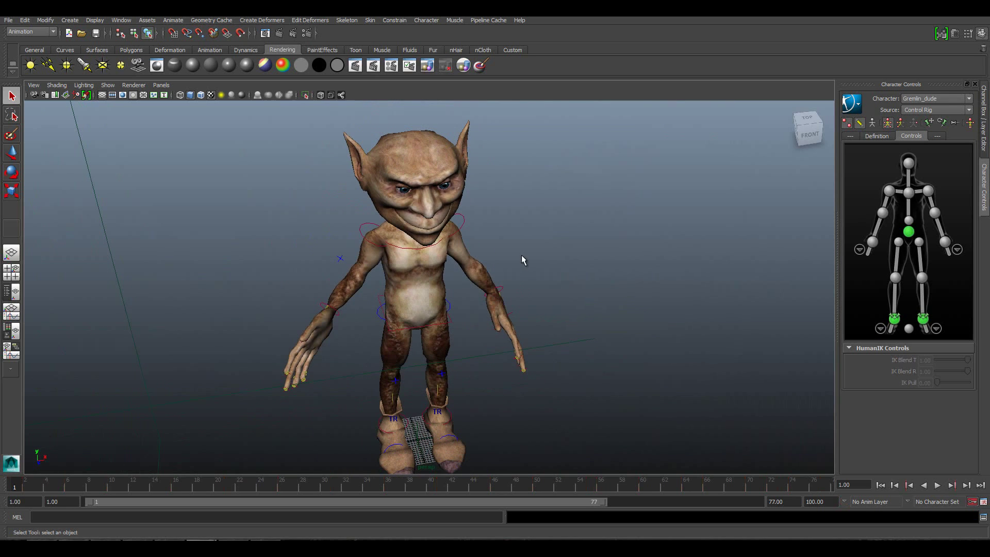
{"action": "left_click", "coordinate": [910, 233]}
{"action": "mouse_move", "coordinate": [415, 287]}
{"action": "left_mouse_down", "text": "alt"}
{"action": "mouse_move", "coordinate": [351, 322]}
{"action": "mouse_move", "coordinate": [407, 299]}
{"action": "mouse_move", "coordinate": [456, 256]}
{"action": "mouse_move", "coordinate": [349, 294]}
{"action": "mouse_move", "coordinate": [515, 269]}
{"action": "mouse_move", "coordinate": [719, 255]}
{"action": "left_mouse_up", "text": "alt"}
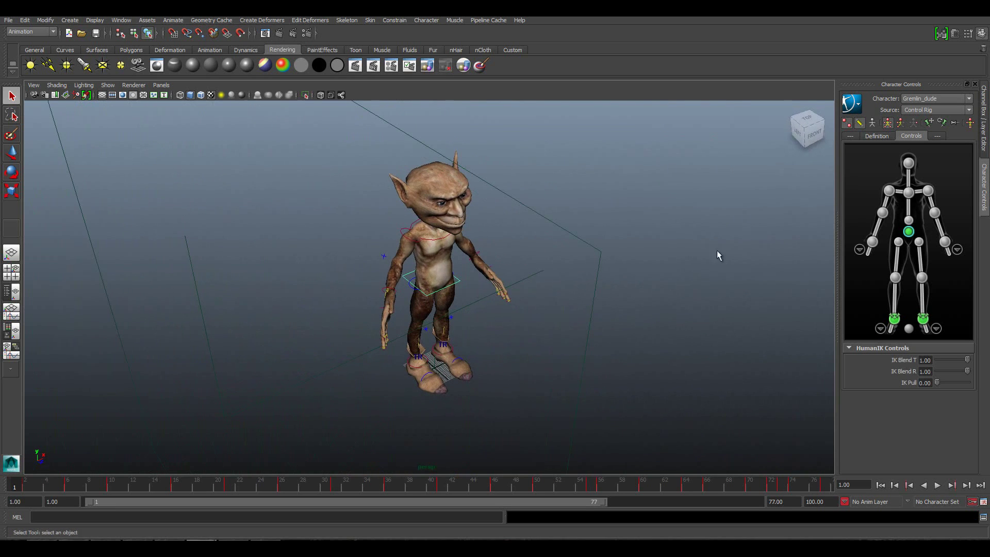
Switch the rig to Full Body and use Bake To Skeleton to bake the control-rig animation
{"action": "left_click", "coordinate": [888, 125]}
{"action": "left_click_drag", "start_coordinate": [457, 318], "coordinate": [460, 319], "text": "alt"}
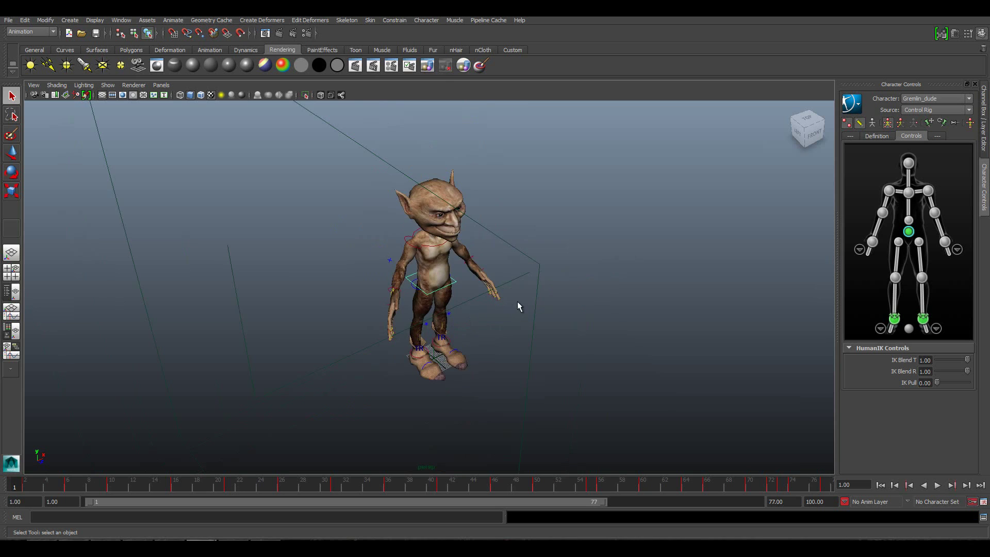
{"action": "scroll", "coordinate": [518, 301], "scroll_direction": "up", "scroll_amount": 5}
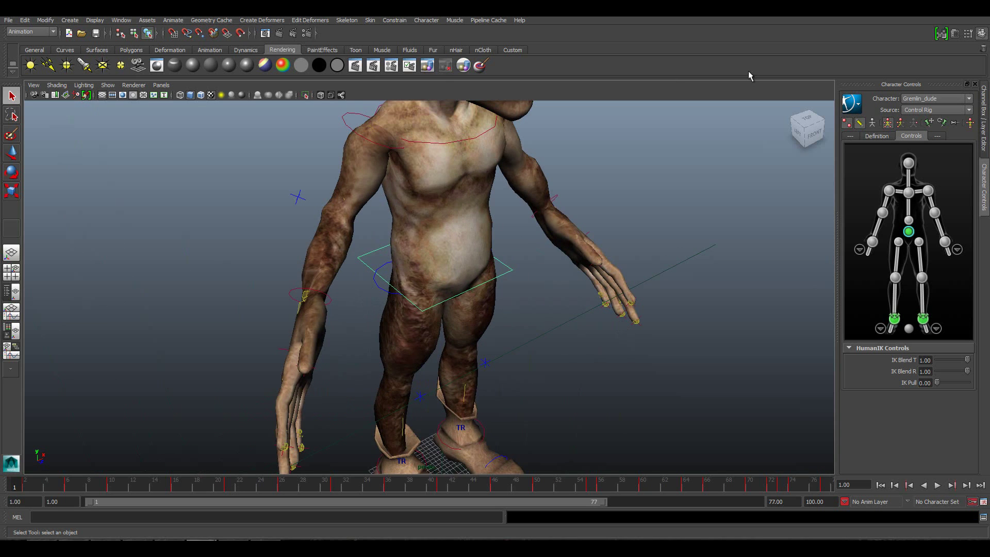
{"action": "left_click", "coordinate": [859, 106]}
{"action": "mouse_move", "coordinate": [885, 145]}
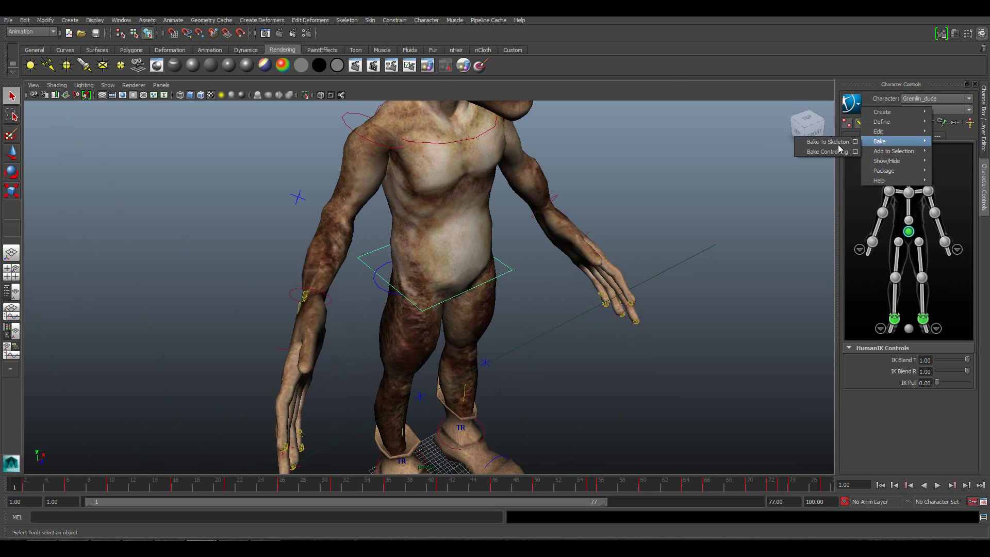
{"action": "left_click", "coordinate": [854, 142]}
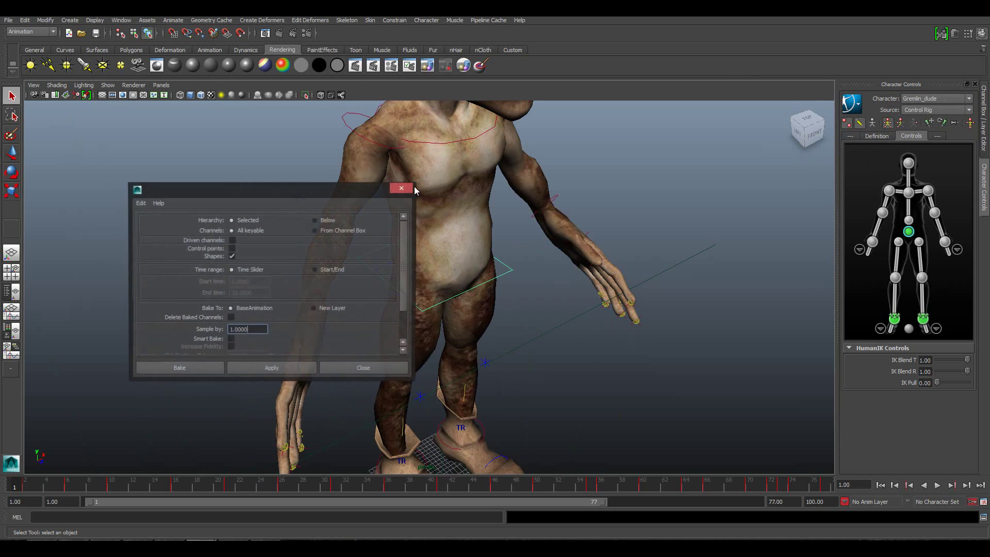
{"action": "left_click", "coordinate": [178, 369]}
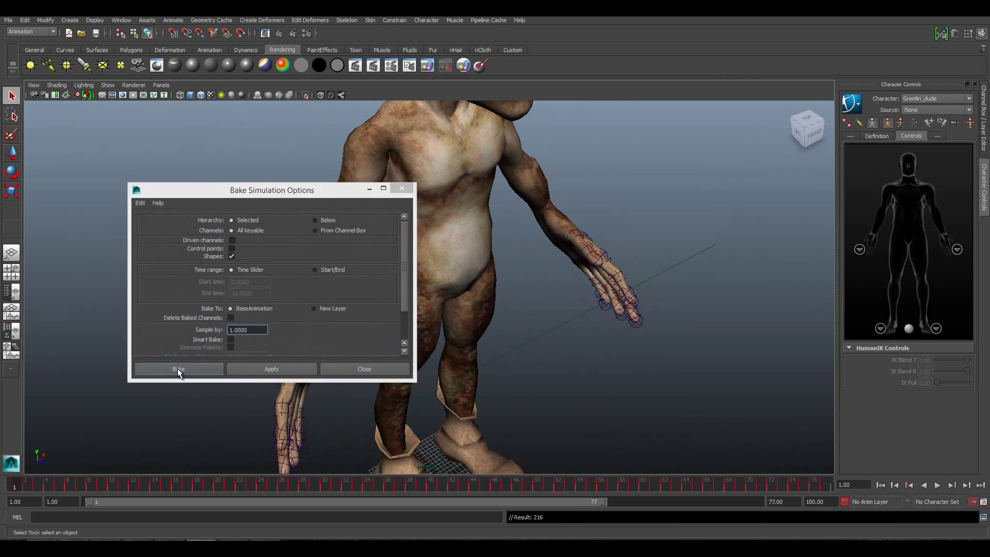
{"action": "key", "text": "f"}
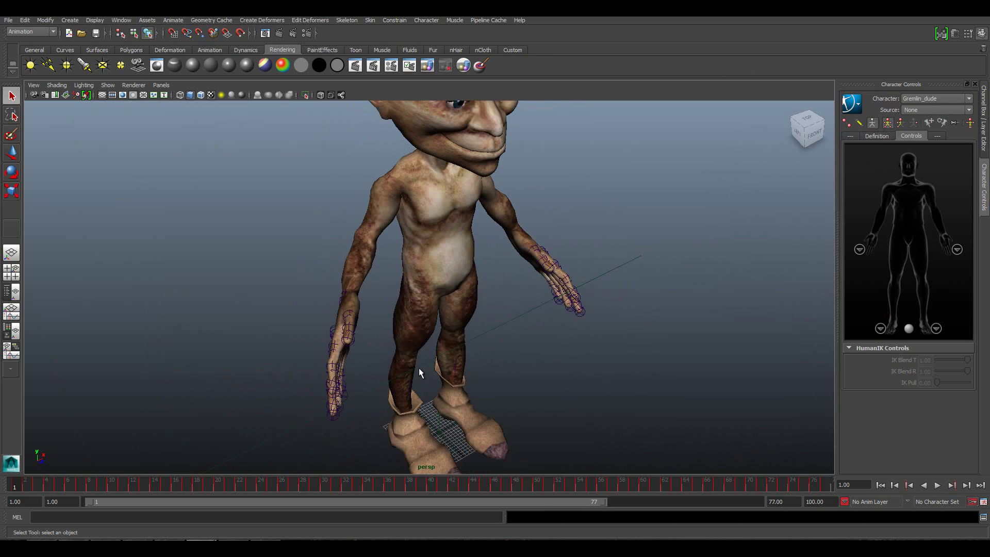
{"action": "scroll", "coordinate": [392, 332], "scroll_direction": "up", "scroll_amount": 5}
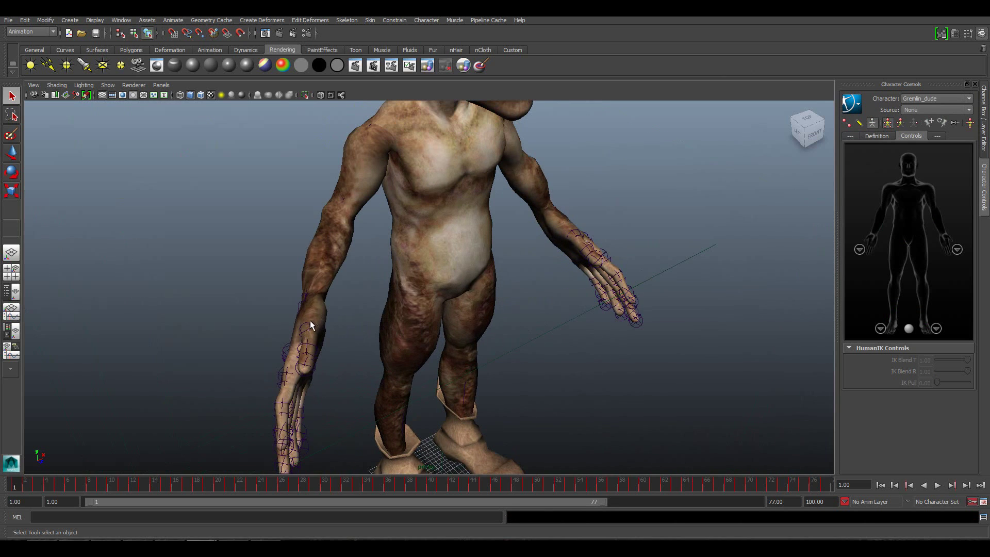
{"action": "scroll", "coordinate": [361, 358], "scroll_direction": "down", "scroll_amount": 5}
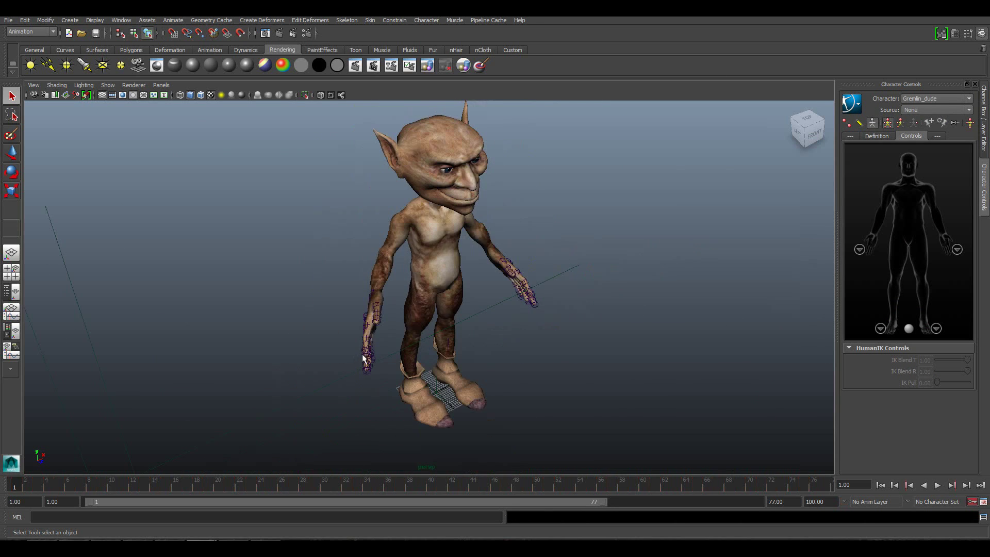
{"action": "mouse_move", "coordinate": [363, 356]}
{"action": "left_mouse_down", "text": "alt"}
{"action": "mouse_move", "coordinate": [537, 305]}
{"action": "mouse_move", "coordinate": [432, 186]}
{"action": "mouse_move", "coordinate": [316, 271]}
{"action": "mouse_move", "coordinate": [524, 265]}
{"action": "mouse_move", "coordinate": [559, 287]}
{"action": "mouse_move", "coordinate": [525, 247]}
{"action": "mouse_move", "coordinate": [530, 284]}
{"action": "mouse_move", "coordinate": [520, 291]}
{"action": "left_mouse_up", "text": "alt"}
{"action": "scroll", "coordinate": [521, 292], "scroll_direction": "down", "scroll_amount": 3}
{"action": "scroll", "coordinate": [450, 293], "scroll_direction": "up", "scroll_amount": 3}
{"action": "scroll", "coordinate": [440, 306], "scroll_direction": "up", "scroll_amount": 2}
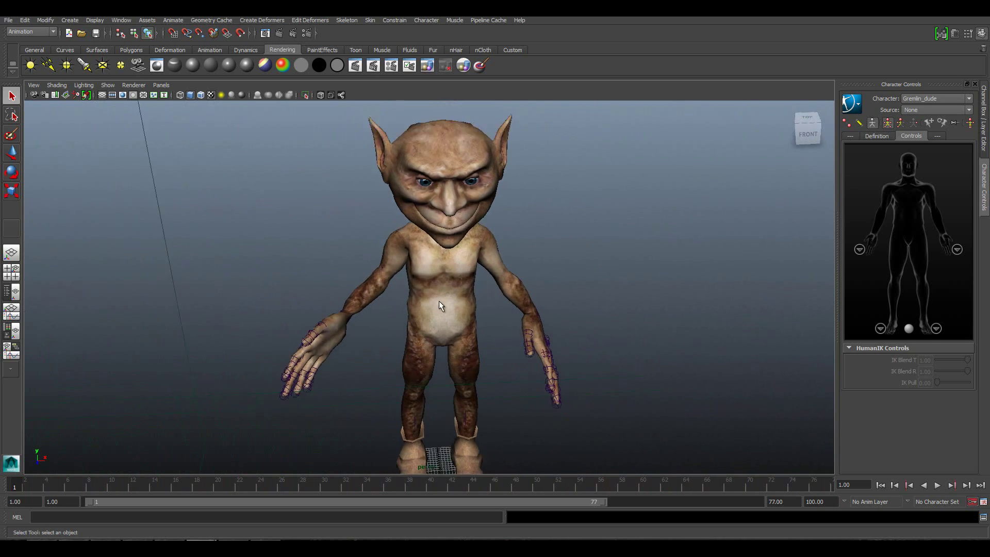
{"action": "scroll", "coordinate": [438, 301], "scroll_direction": "down", "scroll_amount": 2}
{"action": "left_click_drag", "start_coordinate": [373, 277], "coordinate": [459, 277], "text": "alt"}
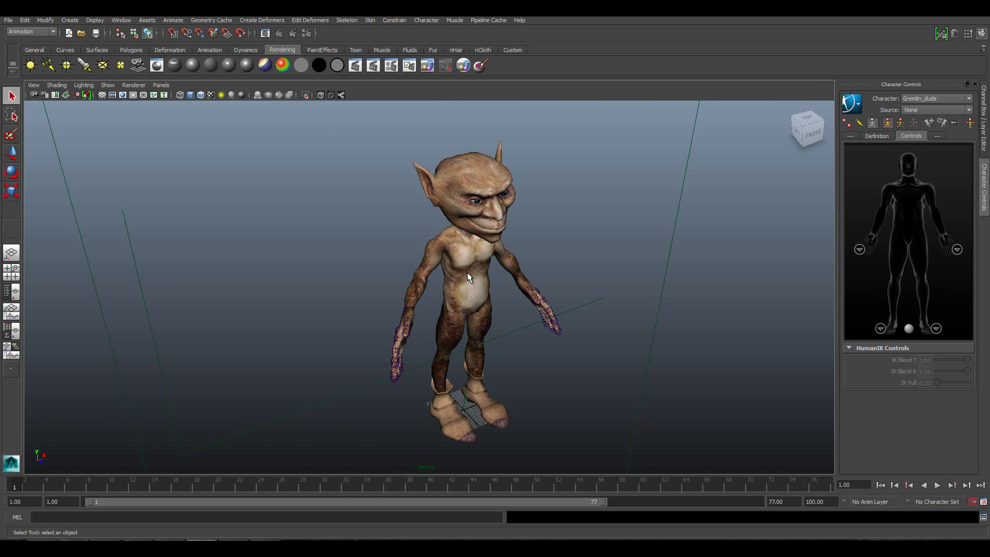
{"action": "scroll", "coordinate": [480, 226], "scroll_direction": "up", "scroll_amount": 5}
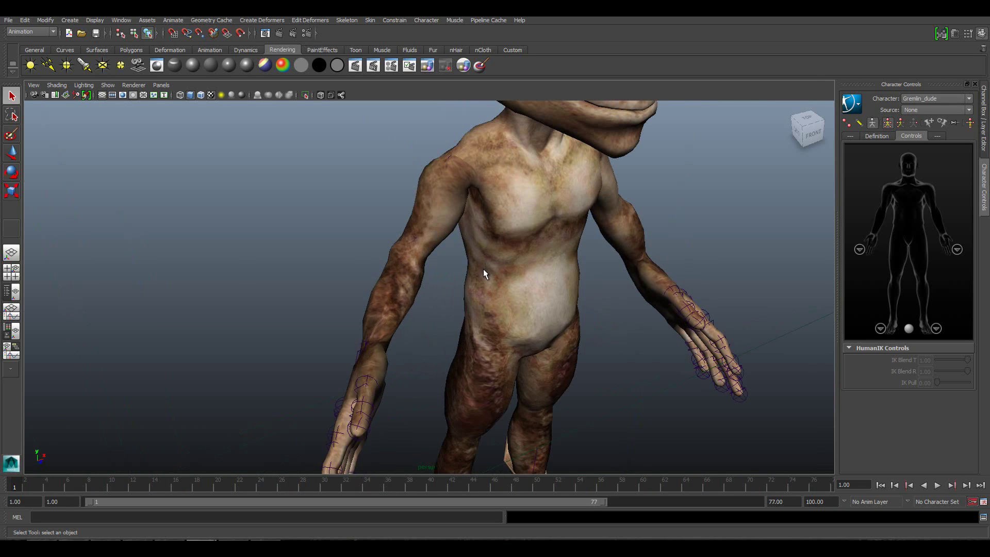
{"action": "scroll", "coordinate": [481, 276], "scroll_direction": "down", "scroll_amount": 4}
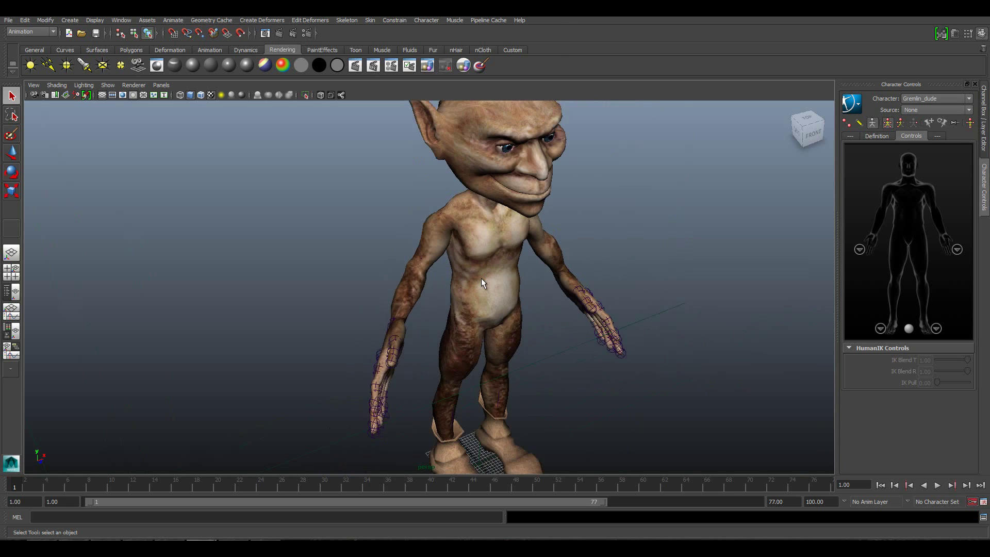
{"action": "scroll", "coordinate": [481, 278], "scroll_direction": "down", "scroll_amount": 1}
{"action": "scroll", "coordinate": [481, 279], "scroll_direction": "down", "scroll_amount": 2}
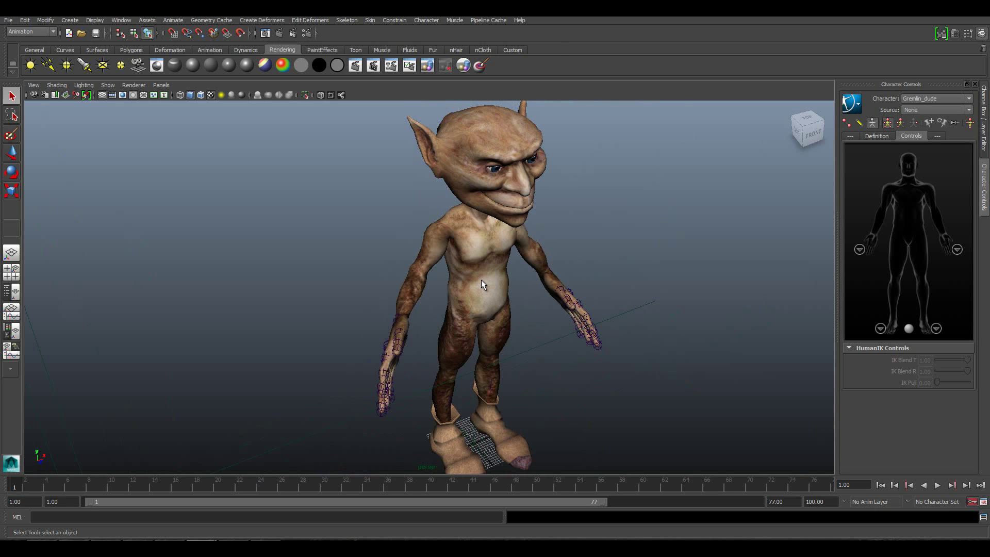
{"action": "scroll", "coordinate": [481, 279], "scroll_direction": "down", "scroll_amount": 2}
{"action": "scroll", "coordinate": [480, 279], "scroll_direction": "down", "scroll_amount": 1}
Start an Export All and browse to the Unity project's Assets\Objetos folder
{"action": "left_click", "coordinate": [14, 21]}
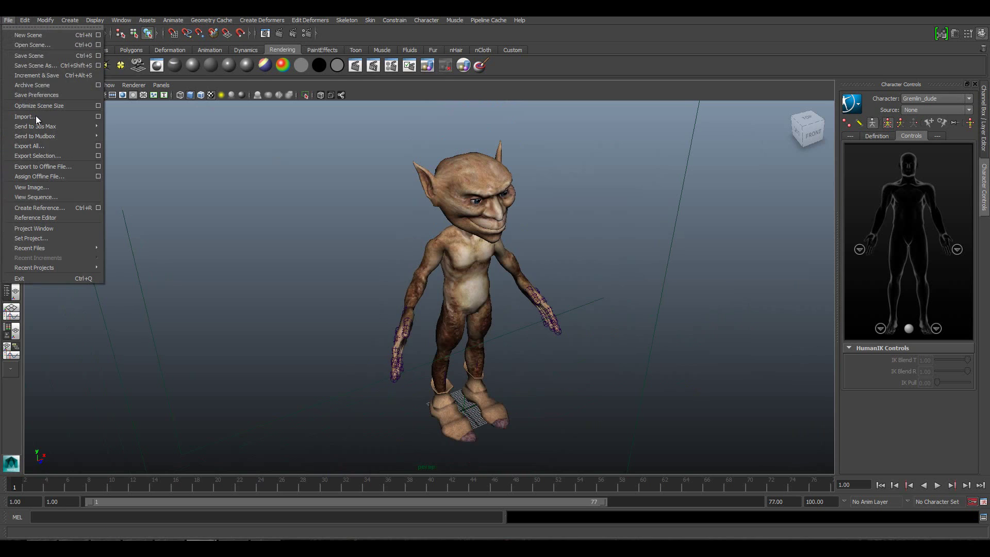
{"action": "left_click", "coordinate": [97, 146]}
{"action": "left_click", "coordinate": [189, 366]}
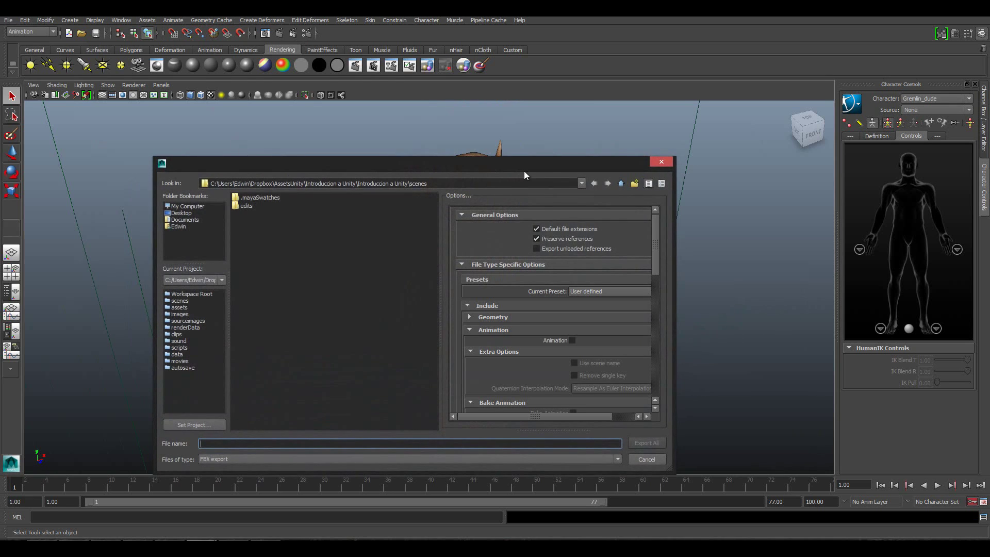
{"action": "left_click", "coordinate": [620, 185]}
{"action": "left_click", "coordinate": [620, 185]}
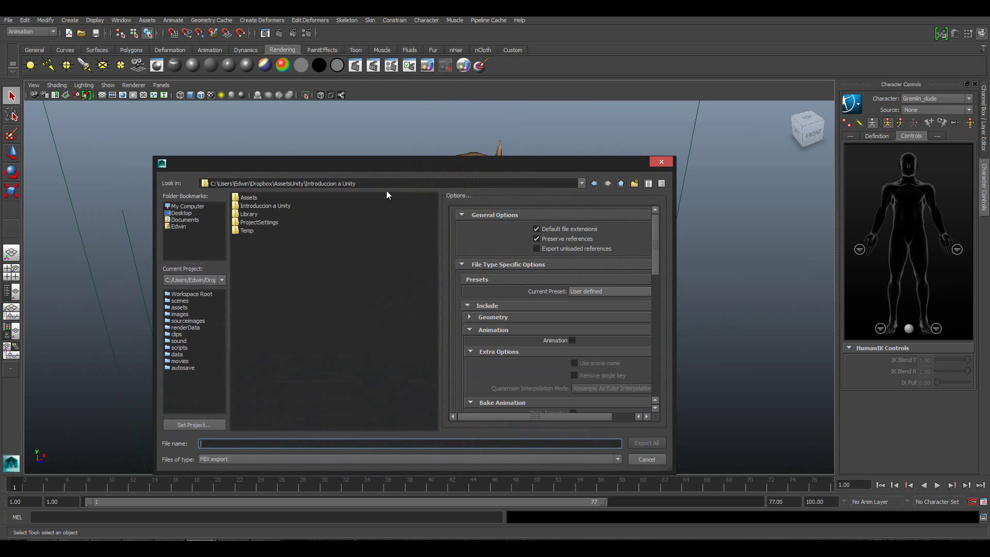
{"action": "double_click", "coordinate": [249, 197]}
{"action": "double_click", "coordinate": [254, 204]}
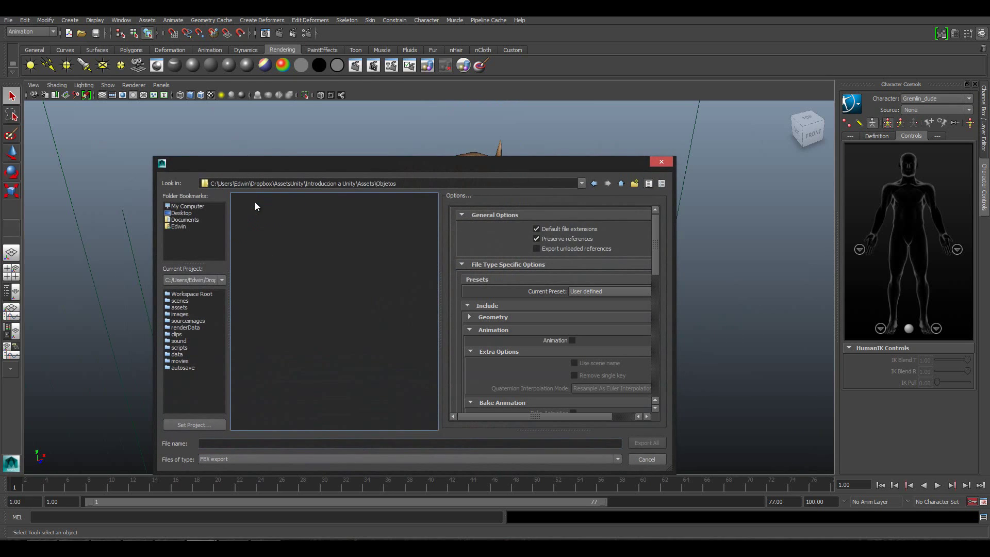
Name the file Personaje and export the whole scene as FBX
{"action": "left_click", "coordinate": [214, 444]}
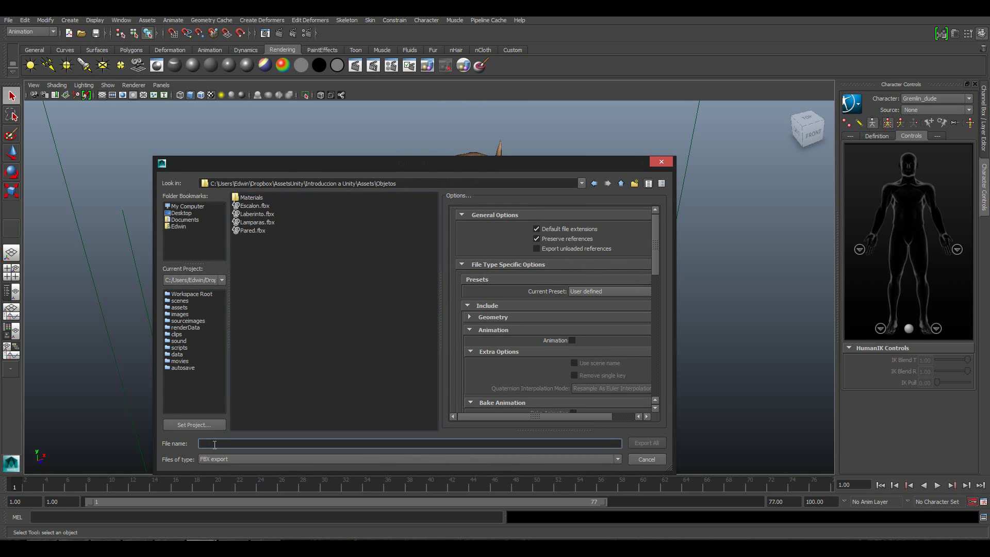
{"action": "type", "text": "Pers"}
{"action": "type", "text": "onaje"}
{"action": "scroll", "coordinate": [571, 341], "scroll_direction": "down", "scroll_amount": 3}
{"action": "scroll", "coordinate": [571, 342], "scroll_direction": "down", "scroll_amount": 3}
{"action": "scroll", "coordinate": [572, 341], "scroll_direction": "down", "scroll_amount": 3}
{"action": "scroll", "coordinate": [573, 345], "scroll_direction": "down", "scroll_amount": 2}
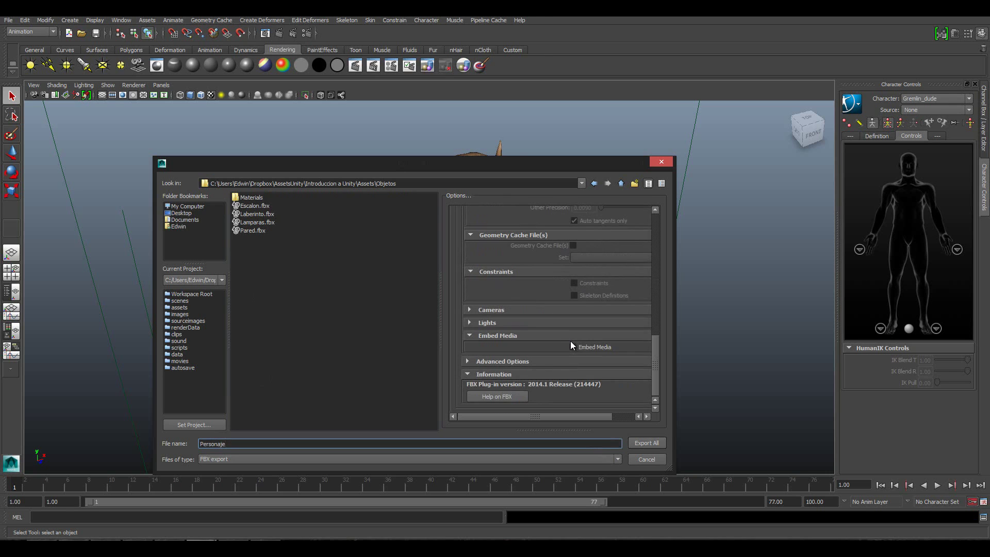
{"action": "scroll", "coordinate": [588, 348], "scroll_direction": "up", "scroll_amount": 5}
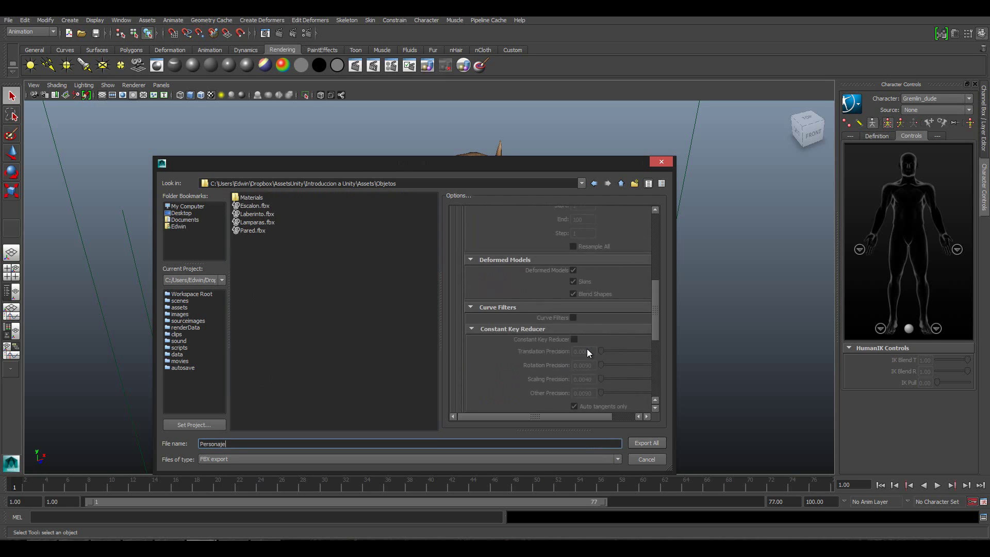
{"action": "scroll", "coordinate": [587, 348], "scroll_direction": "up", "scroll_amount": 5}
{"action": "left_click", "coordinate": [652, 444]}
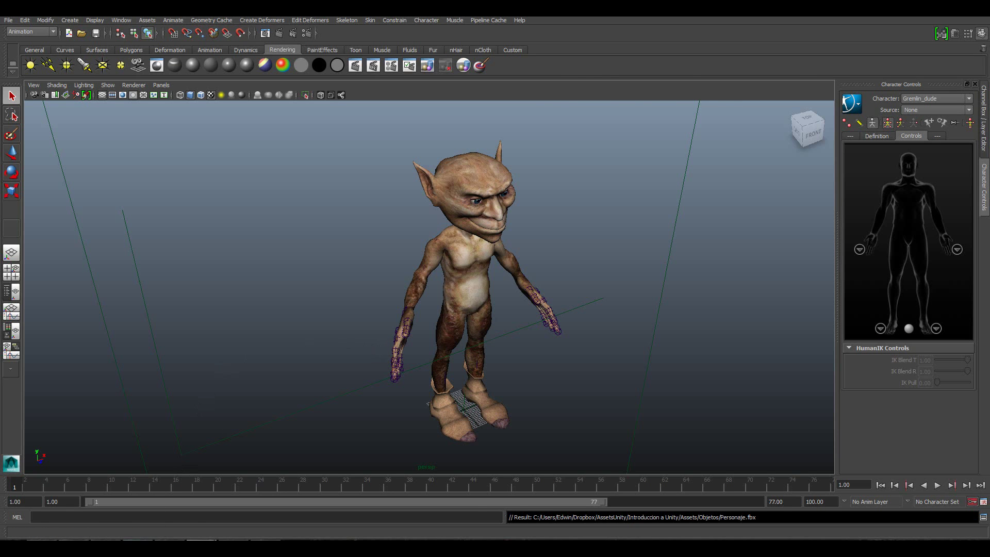
Check the imported Personaje in Unity, then bring the Maya gremlin window back to the front
{"action": "key", "text": "alt+Tab"}
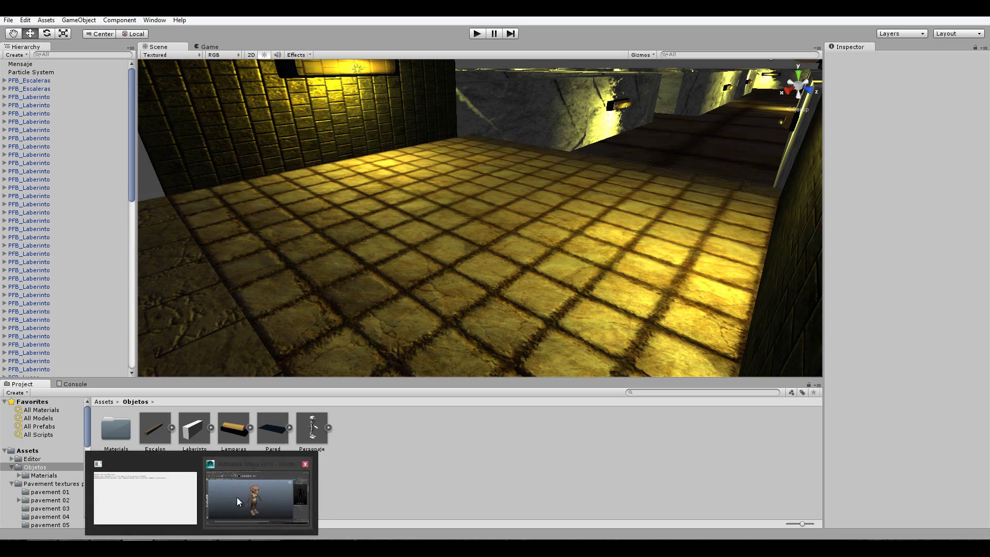
{"action": "left_click", "coordinate": [237, 497]}
Export the whole Maya scene as PersonajeAnimado.fbx into Objetos, then return to Unity
{"action": "left_click", "coordinate": [10, 20]}
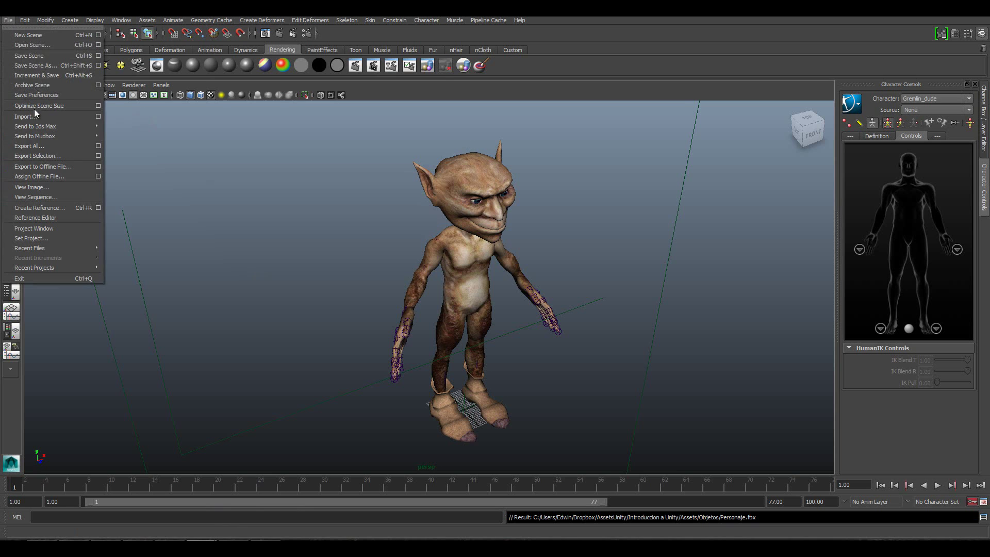
{"action": "left_click", "coordinate": [97, 147]}
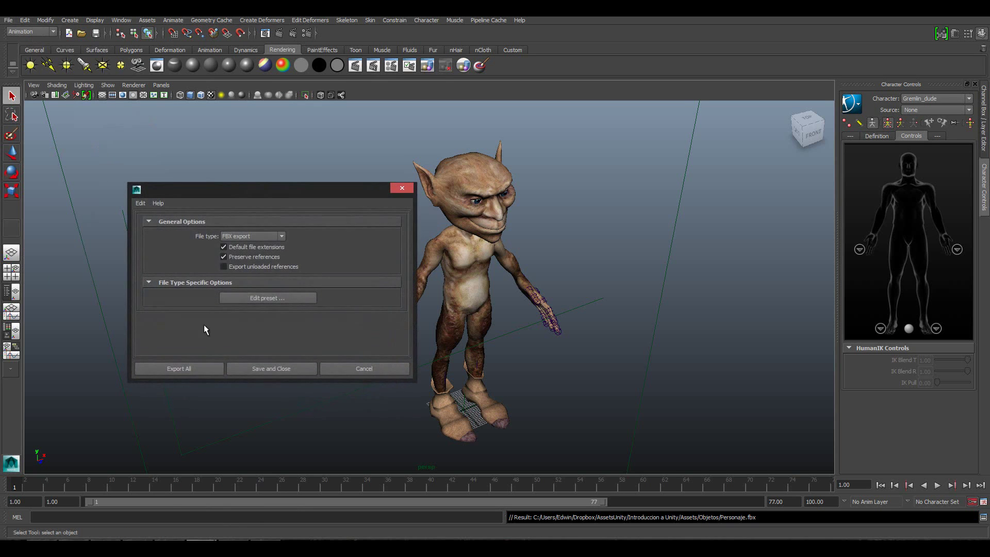
{"action": "left_click", "coordinate": [170, 365]}
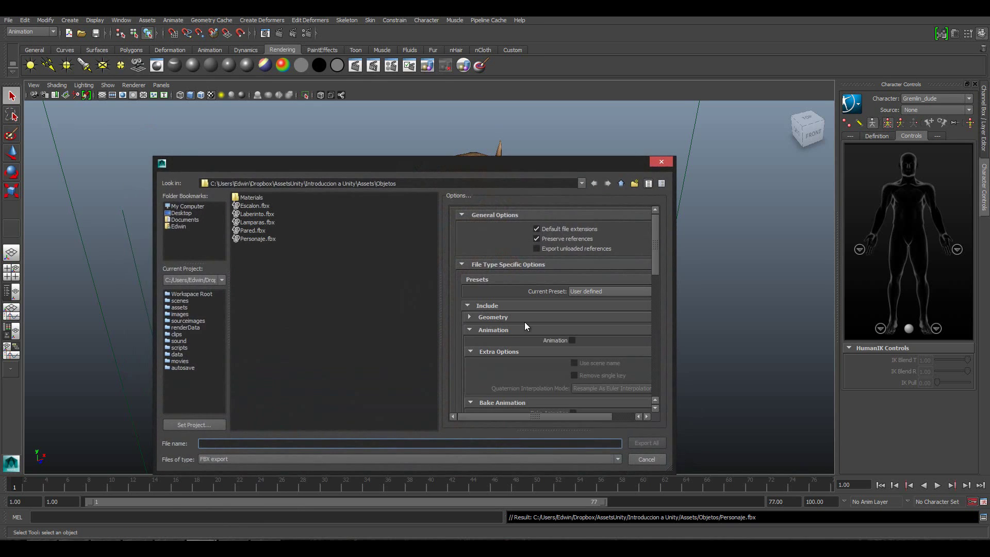
{"action": "scroll", "coordinate": [567, 350], "scroll_direction": "down", "scroll_amount": 5}
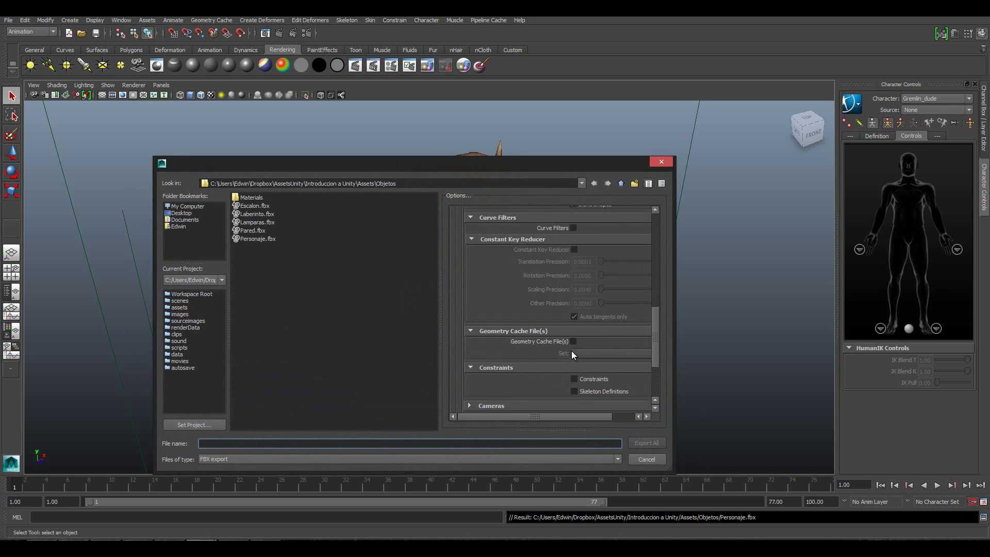
{"action": "scroll", "coordinate": [571, 350], "scroll_direction": "down", "scroll_amount": 5}
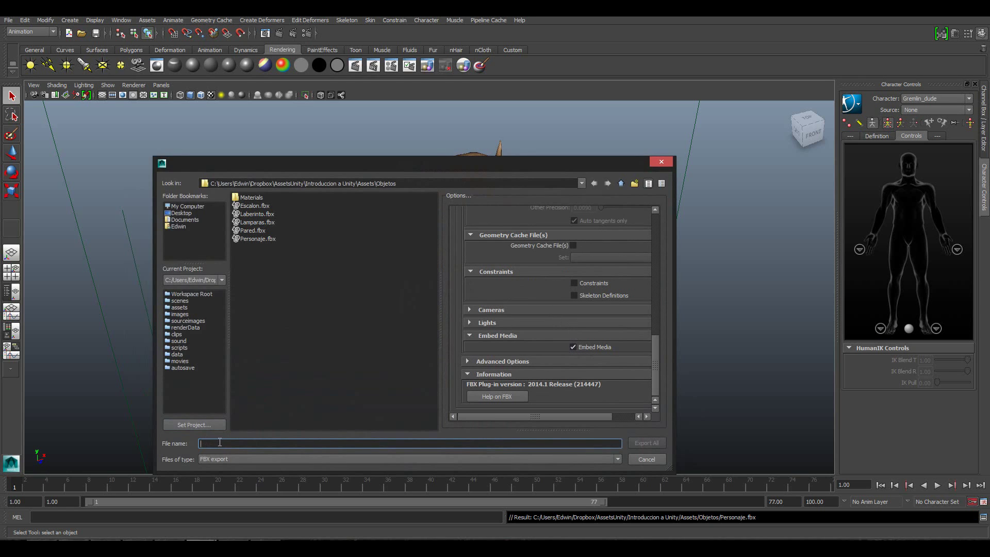
{"action": "type", "text": "P"}
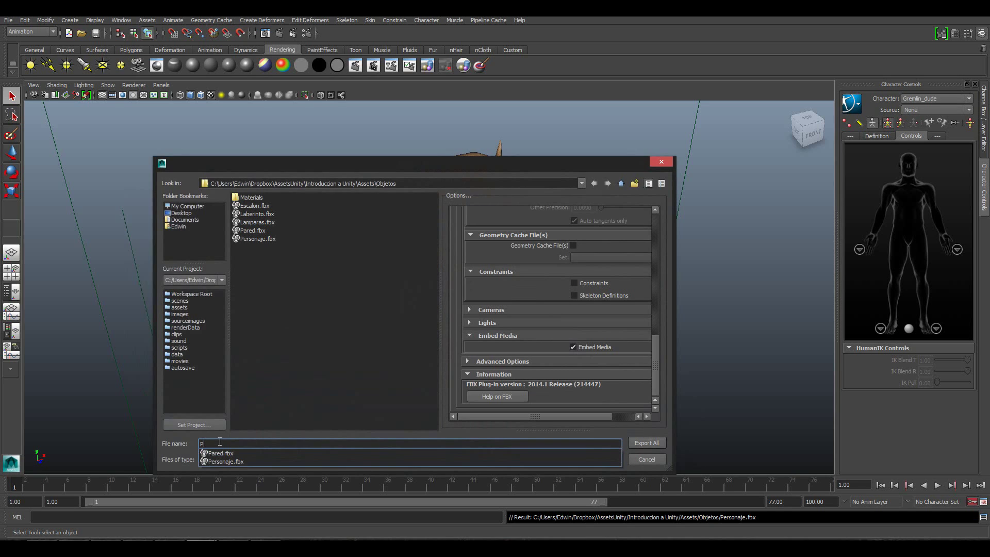
{"action": "type", "text": "ersonaje"}
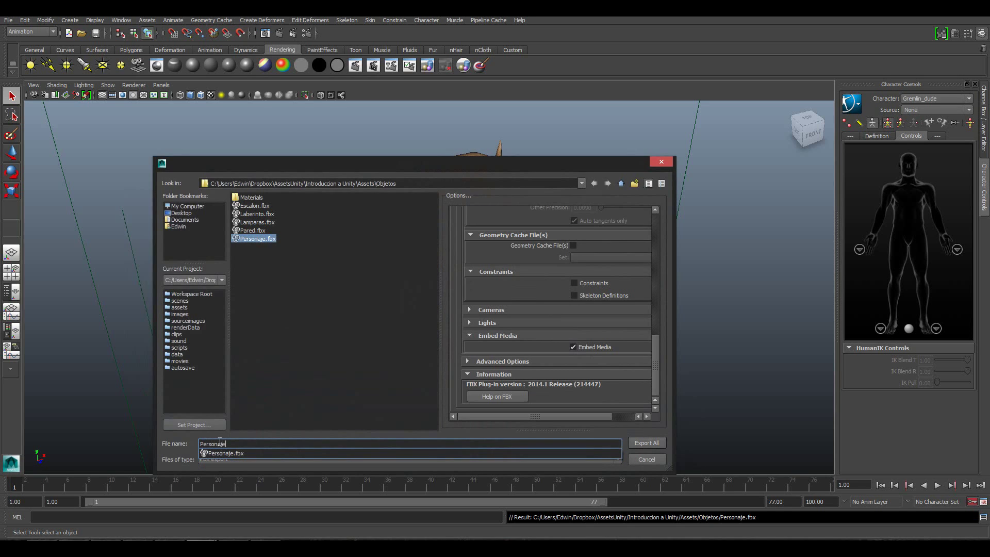
{"action": "type", "text": "Animado"}
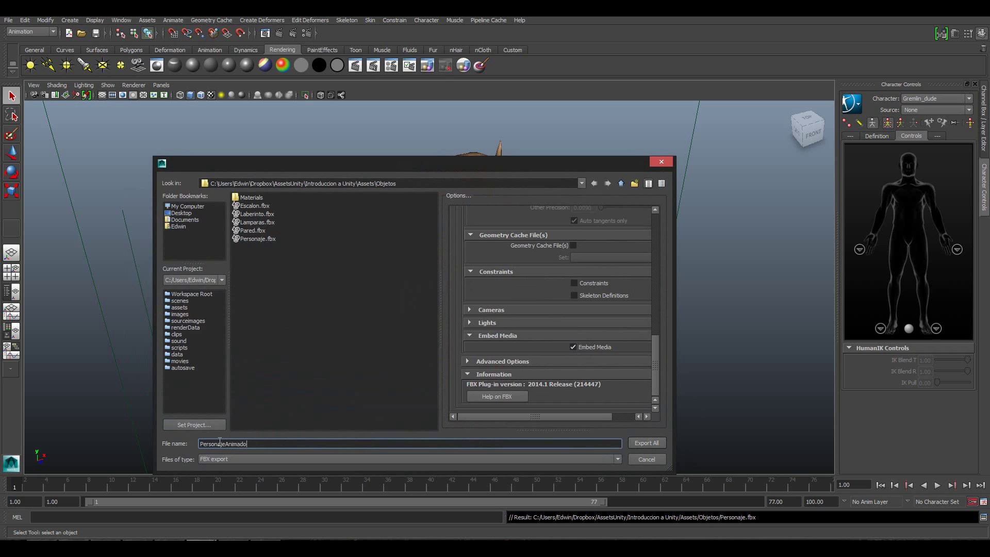
{"action": "left_click", "coordinate": [659, 444]}
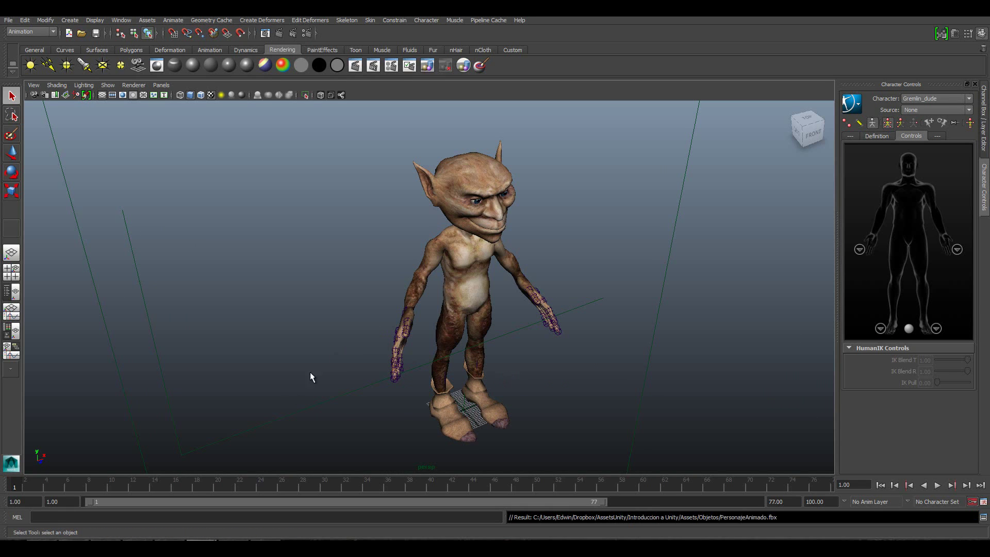
{"action": "key", "text": "alt+Tab"}
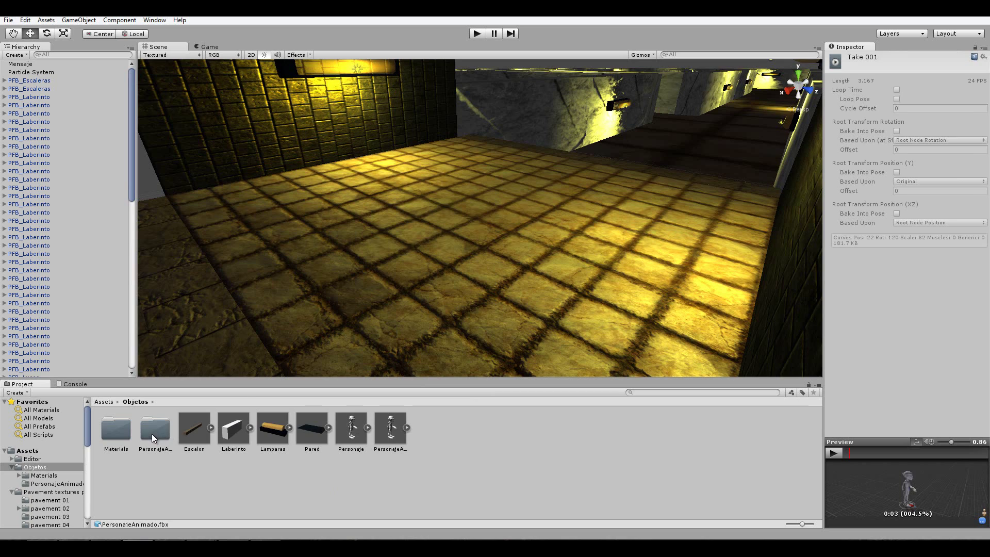
Inspect the imported PersonajeAnimado assets and drag the PersonajeAnimado model onto the maze floor
{"action": "double_click", "coordinate": [151, 433]}
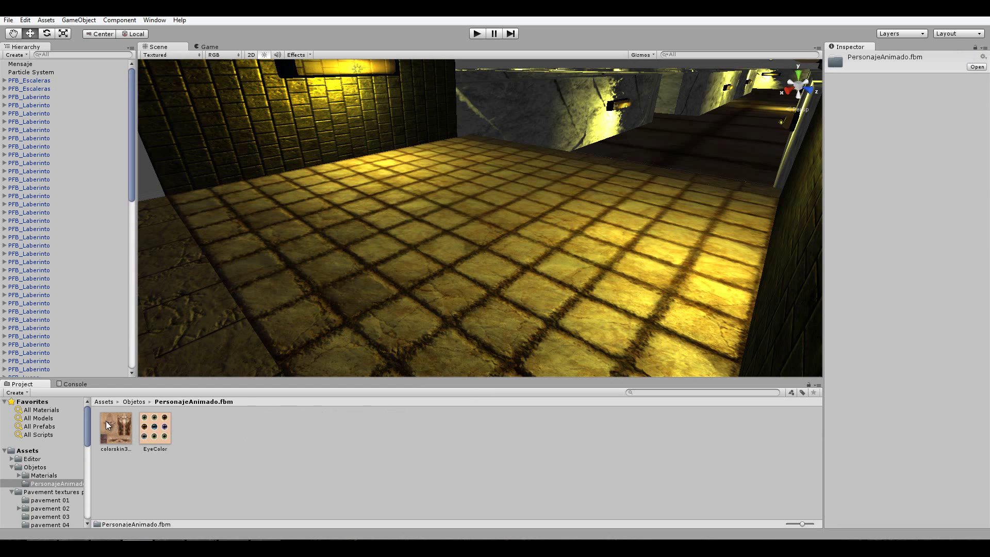
{"action": "left_click", "coordinate": [36, 468]}
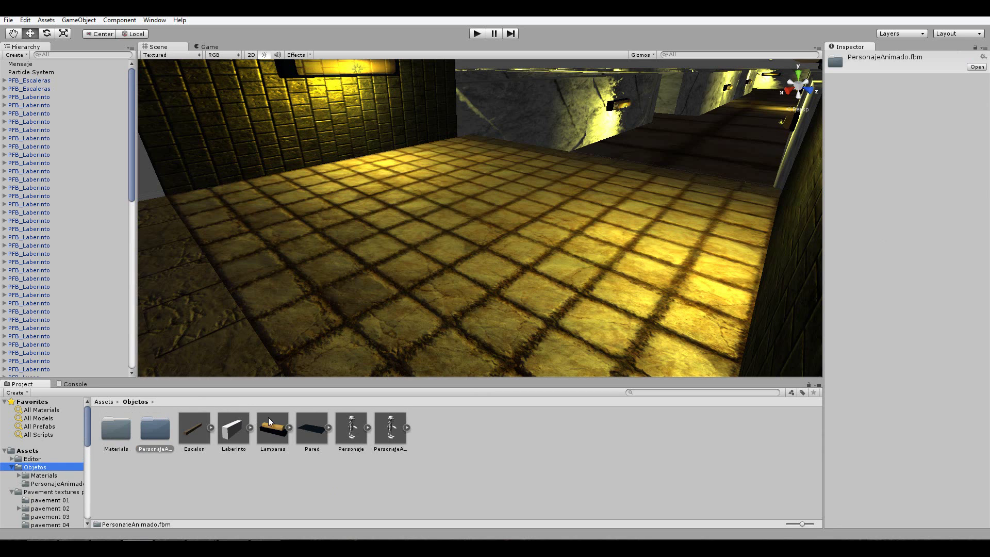
{"action": "scroll", "coordinate": [327, 246], "scroll_direction": "down", "scroll_amount": 3}
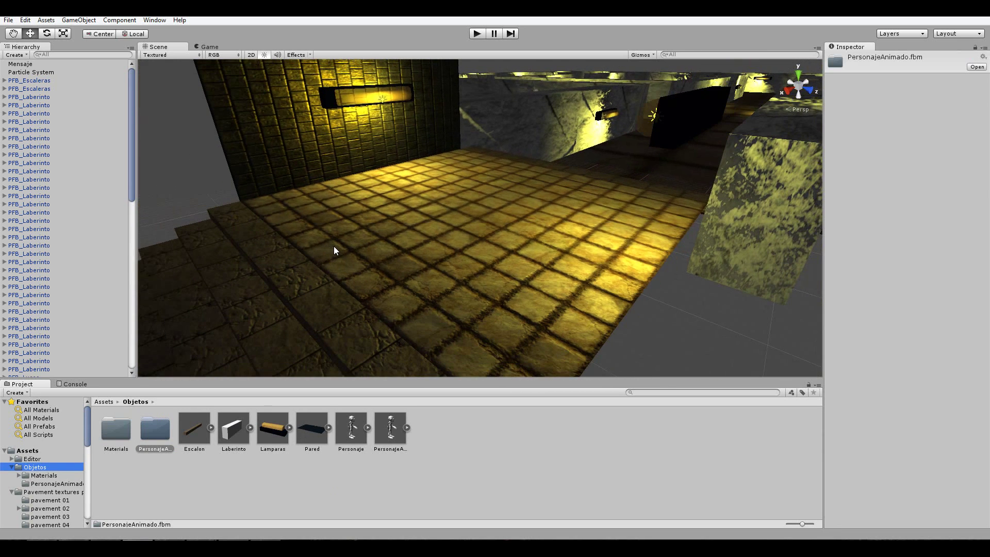
{"action": "mouse_move", "coordinate": [354, 248]}
{"action": "left_mouse_down"}
{"action": "mouse_move", "coordinate": [424, 210]}
{"action": "mouse_move", "coordinate": [591, 242]}
{"action": "mouse_move", "coordinate": [483, 245]}
{"action": "left_mouse_up"}
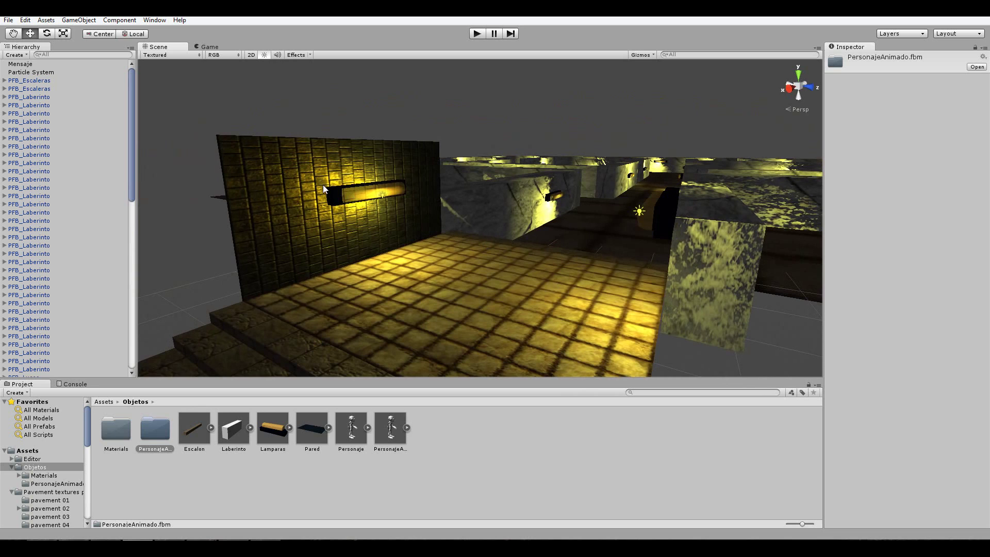
{"action": "scroll", "coordinate": [323, 185], "scroll_direction": "up", "scroll_amount": 3}
{"action": "scroll", "coordinate": [335, 186], "scroll_direction": "up", "scroll_amount": 3}
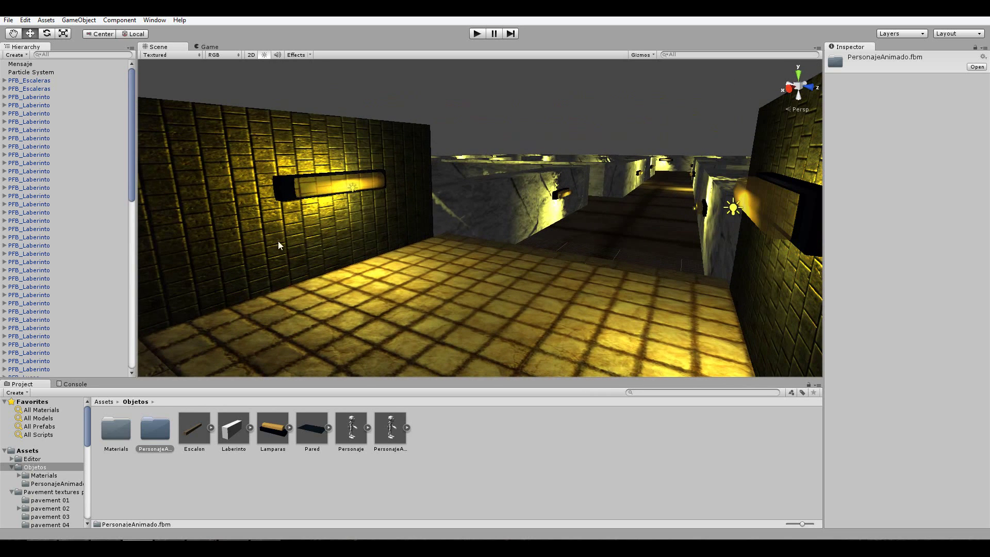
{"action": "left_click", "coordinate": [353, 431]}
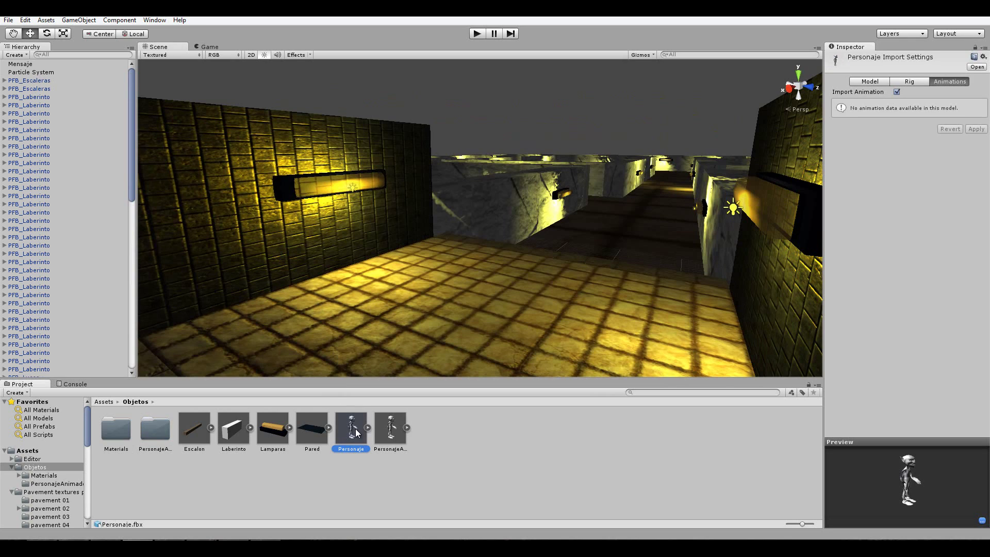
{"action": "left_click", "coordinate": [383, 425]}
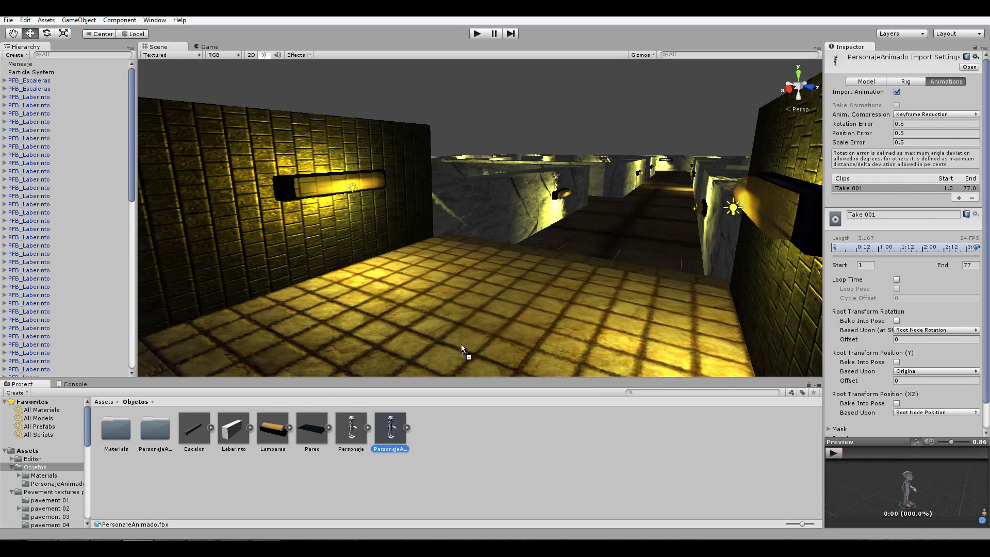
{"action": "left_click_drag", "start_coordinate": [461, 345], "coordinate": [496, 324]}
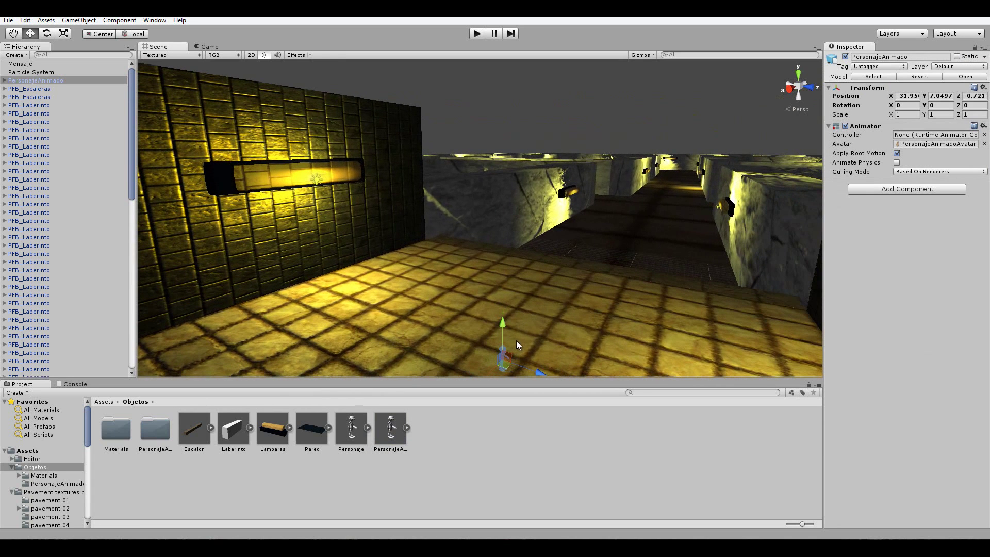
Position the gremlin at Y 7.1779 on the floor and scale it uniformly to 4.5439
{"action": "key", "text": "f"}
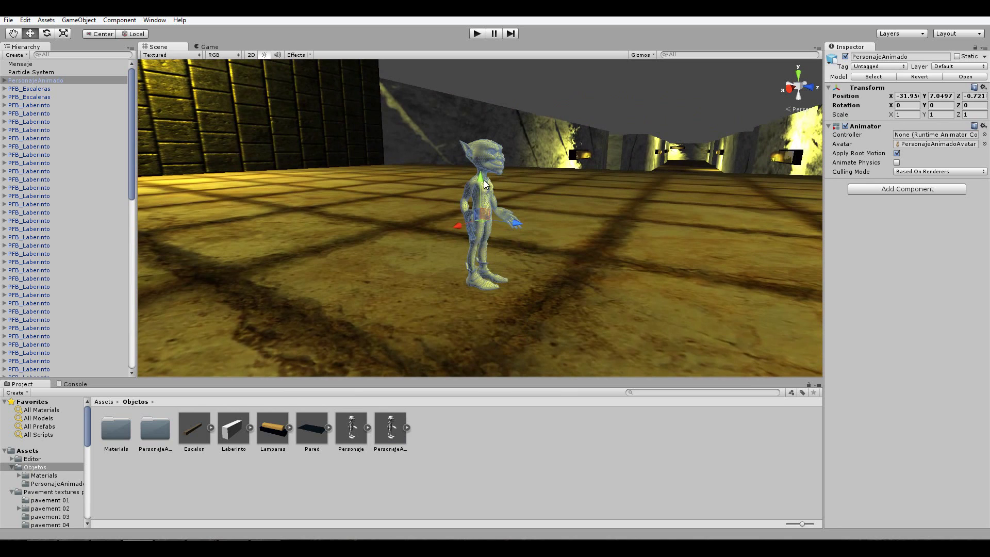
{"action": "mouse_move", "coordinate": [485, 184]}
{"action": "left_mouse_down"}
{"action": "mouse_move", "coordinate": [481, 147]}
{"action": "mouse_move", "coordinate": [622, 190]}
{"action": "mouse_move", "coordinate": [609, 188]}
{"action": "left_mouse_up"}
{"action": "key", "text": "r"}
{"action": "scroll", "coordinate": [595, 186], "scroll_direction": "down", "scroll_amount": 5}
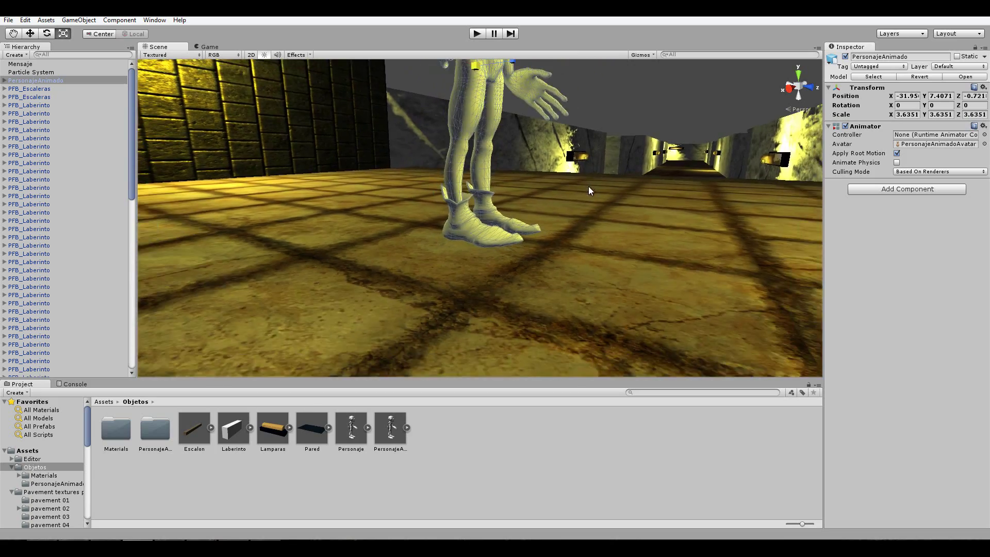
{"action": "mouse_move", "coordinate": [567, 136]}
{"action": "left_mouse_down", "text": "alt"}
{"action": "mouse_move", "coordinate": [446, 268]}
{"action": "mouse_move", "coordinate": [521, 235]}
{"action": "left_mouse_up", "text": "alt"}
{"action": "key", "text": "w"}
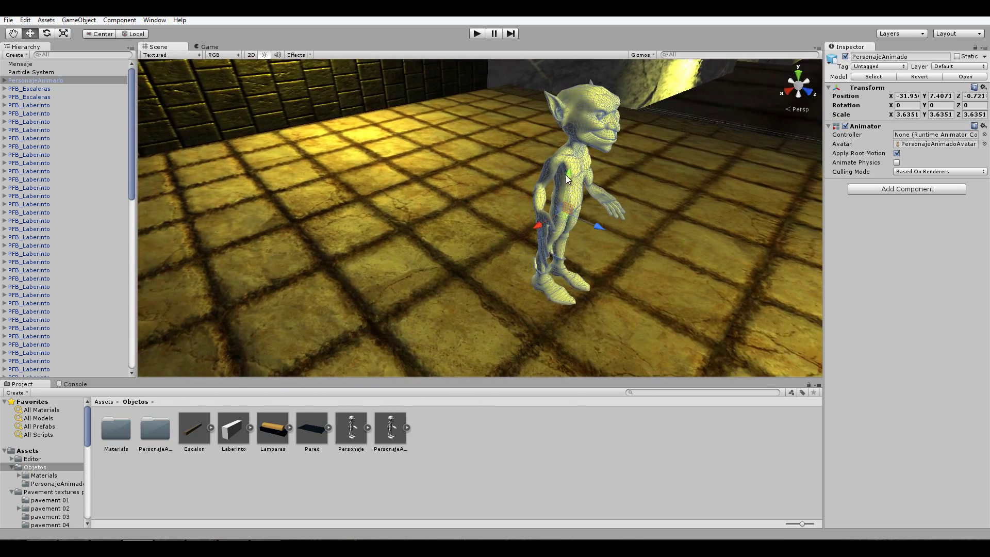
{"action": "left_click_drag", "start_coordinate": [565, 175], "coordinate": [568, 191]}
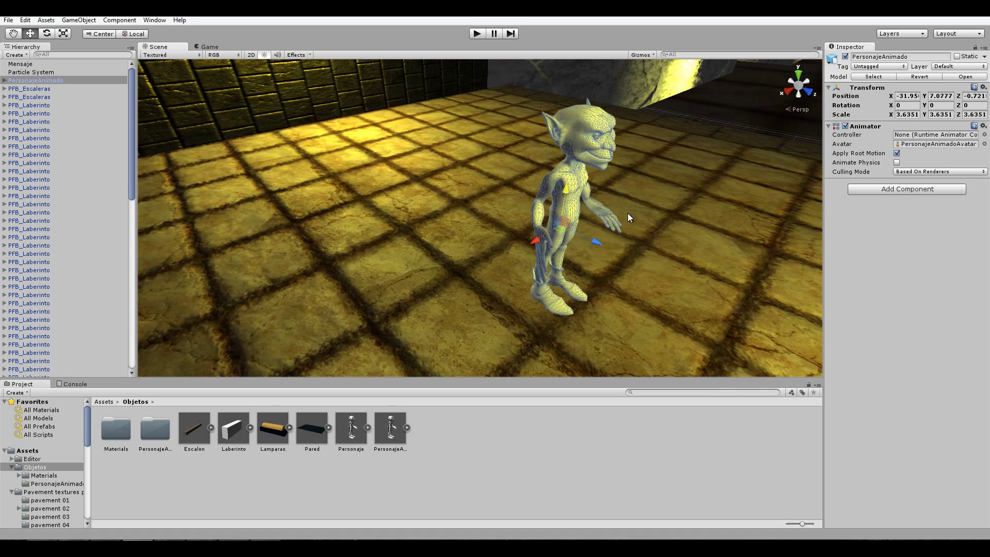
{"action": "mouse_move", "coordinate": [630, 212]}
{"action": "left_mouse_down", "text": "alt"}
{"action": "mouse_move", "coordinate": [762, 170]}
{"action": "mouse_move", "coordinate": [542, 208]}
{"action": "left_mouse_up", "text": "alt"}
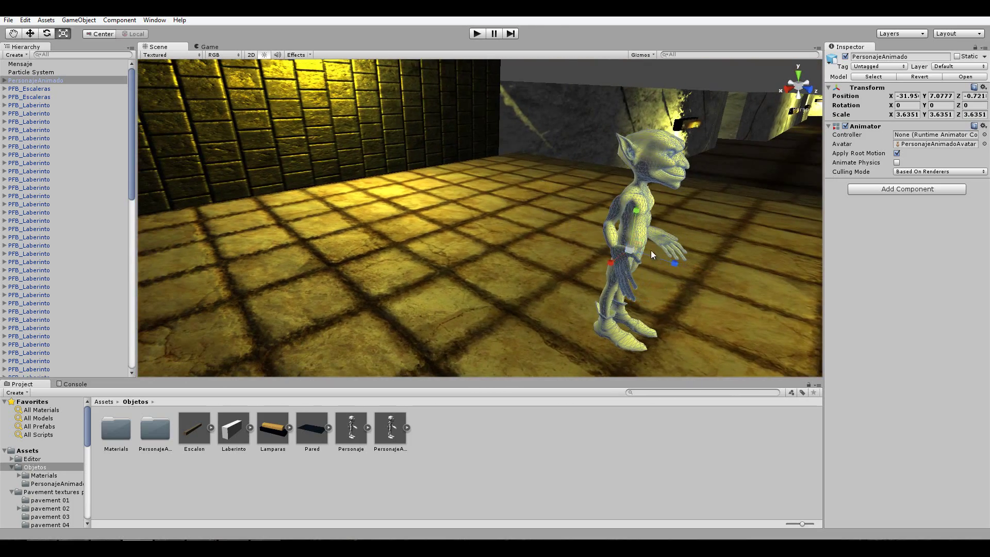
{"action": "left_click_drag", "start_coordinate": [634, 251], "coordinate": [643, 248]}
{"action": "key", "text": "w"}
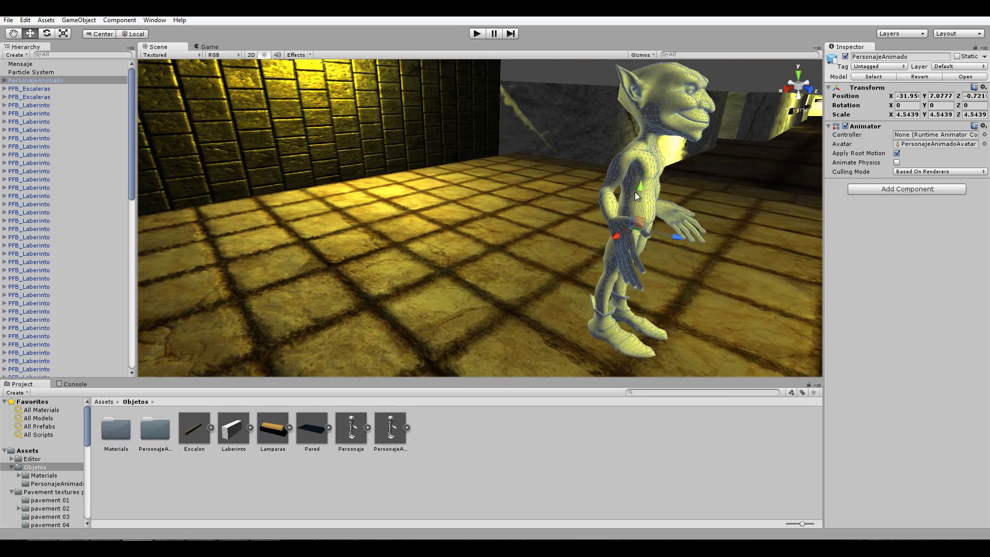
{"action": "mouse_move", "coordinate": [635, 195]}
{"action": "left_mouse_down"}
{"action": "mouse_move", "coordinate": [640, 183]}
{"action": "mouse_move", "coordinate": [499, 289]}
{"action": "left_mouse_up"}
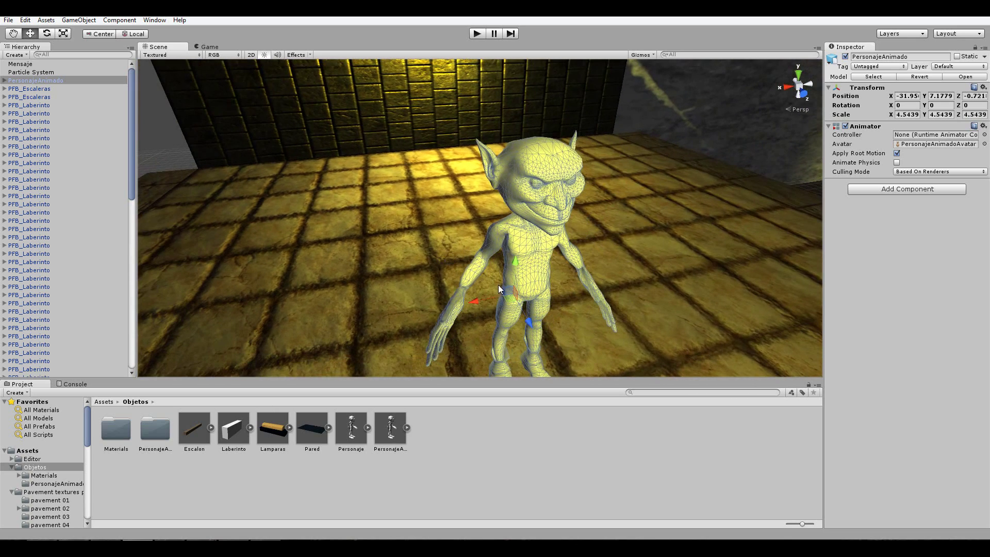
Apply the colorskin texture from the PersonajeAnimado.fbm folder onto the goblin
{"action": "double_click", "coordinate": [156, 434]}
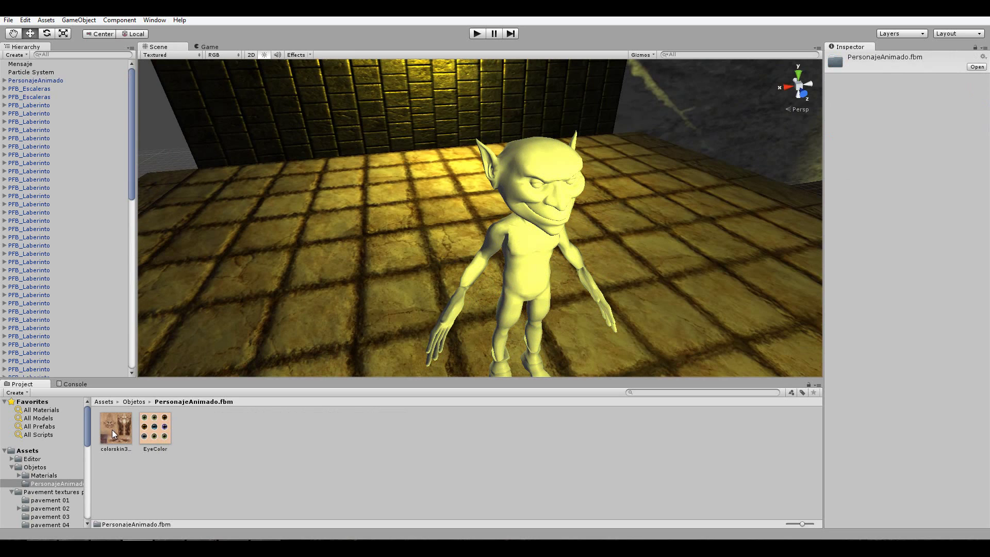
{"action": "left_click", "coordinate": [546, 251]}
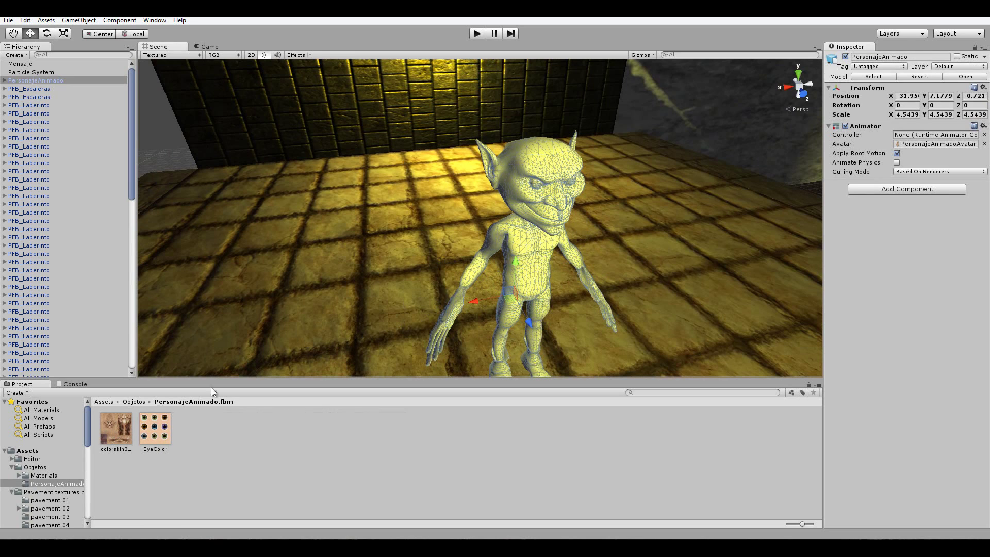
{"action": "left_click_drag", "start_coordinate": [116, 428], "coordinate": [528, 259]}
{"action": "right_click_drag", "start_coordinate": [529, 268], "coordinate": [530, 278]}
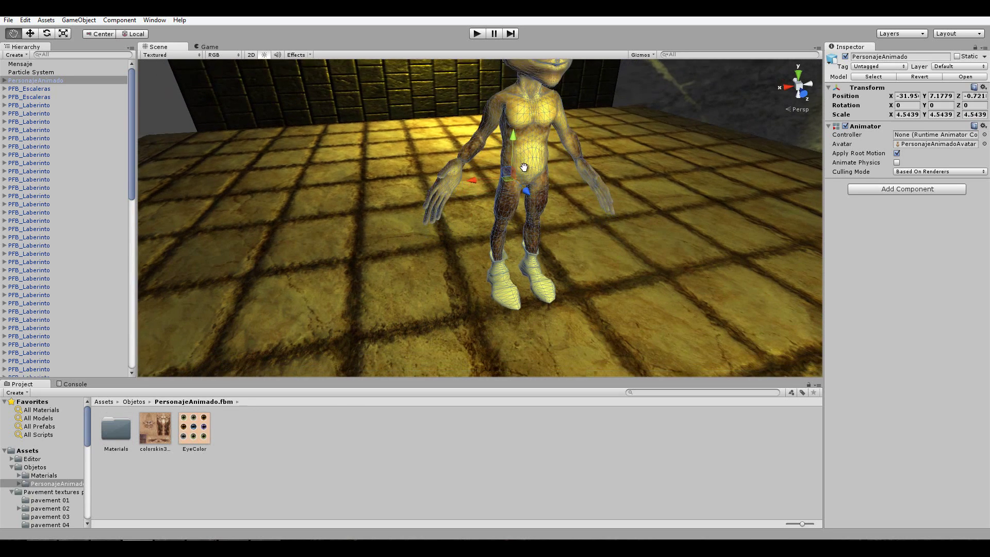
{"action": "left_click", "coordinate": [174, 416]}
{"action": "scroll", "coordinate": [500, 275], "scroll_direction": "down", "scroll_amount": 5}
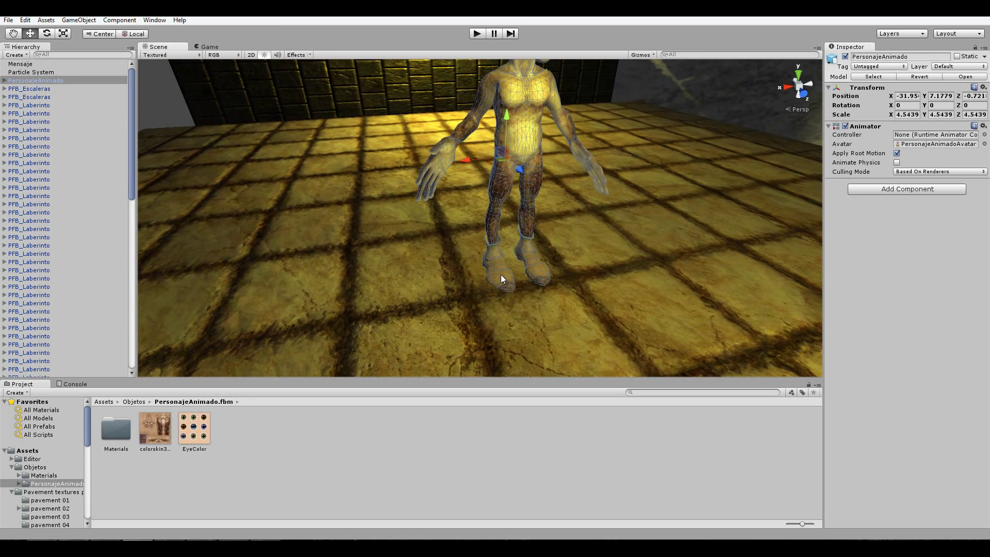
{"action": "middle_click_drag", "start_coordinate": [500, 274], "coordinate": [423, 318]}
Give both goblin eyes the green EyeColor material and zoom out to see the whole goblin
{"action": "scroll", "coordinate": [455, 236], "scroll_direction": "up", "scroll_amount": 2}
{"action": "scroll", "coordinate": [441, 221], "scroll_direction": "up", "scroll_amount": 4}
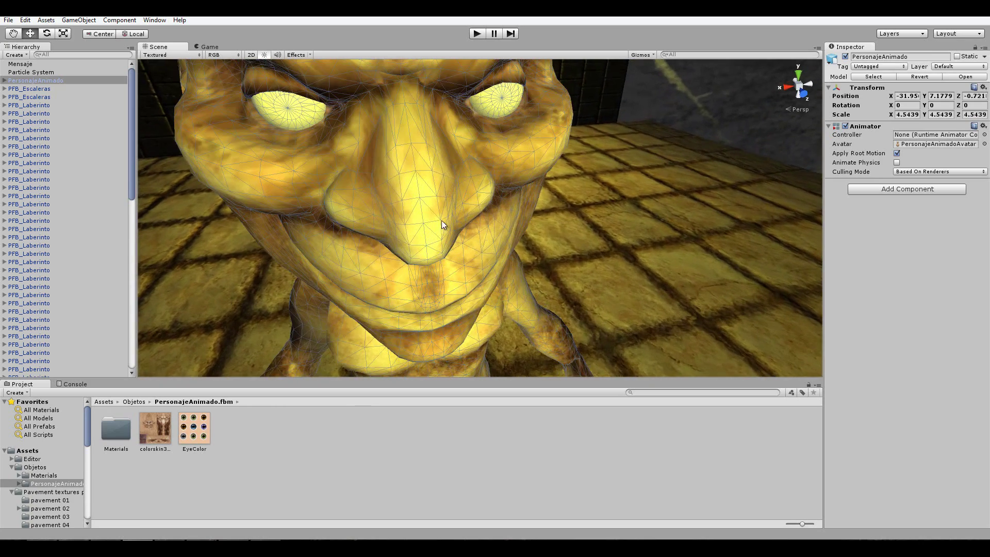
{"action": "scroll", "coordinate": [326, 308], "scroll_direction": "up", "scroll_amount": 4}
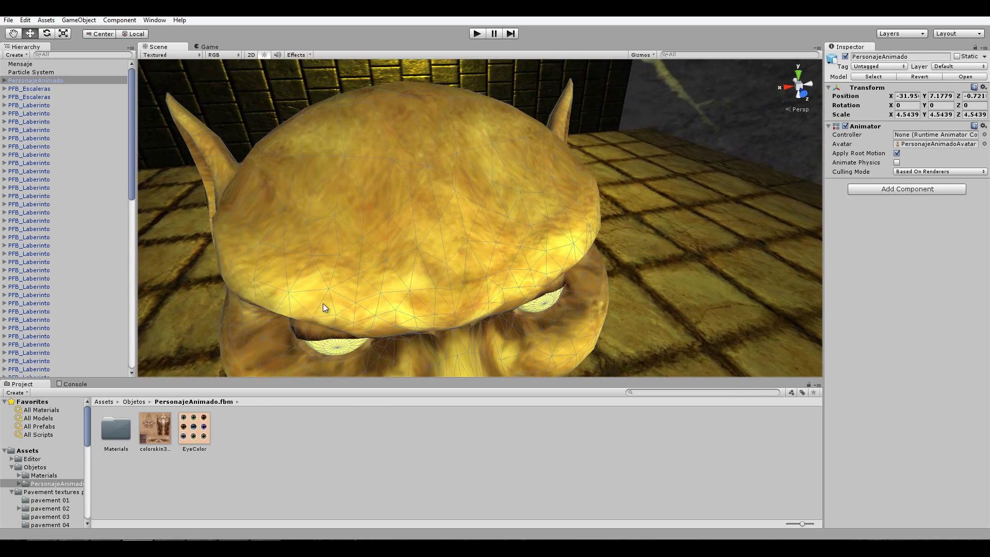
{"action": "left_click_drag", "start_coordinate": [323, 303], "coordinate": [361, 169], "text": "alt"}
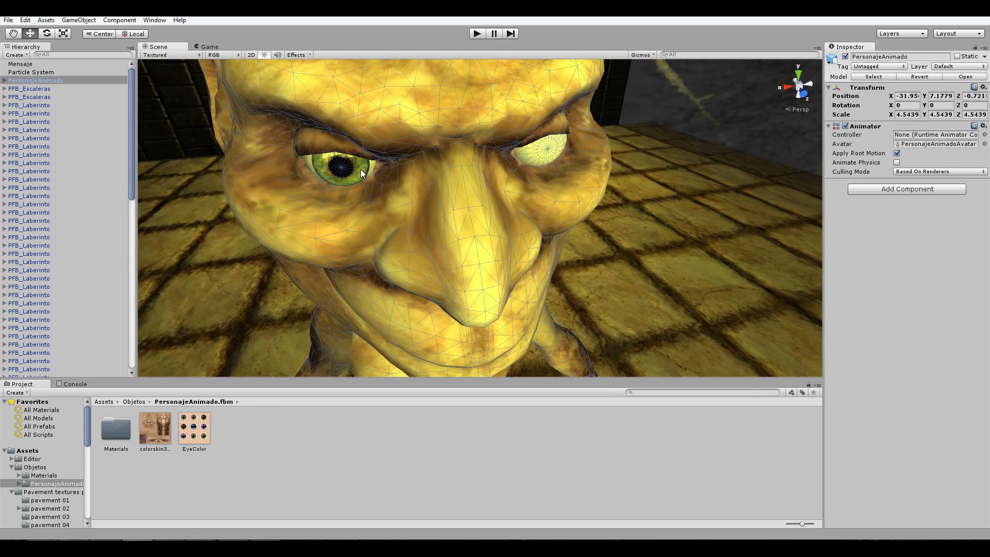
{"action": "mouse_move", "coordinate": [496, 192]}
{"action": "left_mouse_down", "text": "alt"}
{"action": "mouse_move", "coordinate": [518, 238]}
{"action": "mouse_move", "coordinate": [508, 232]}
{"action": "left_mouse_up", "text": "alt"}
{"action": "left_click_drag", "start_coordinate": [195, 428], "coordinate": [379, 181]}
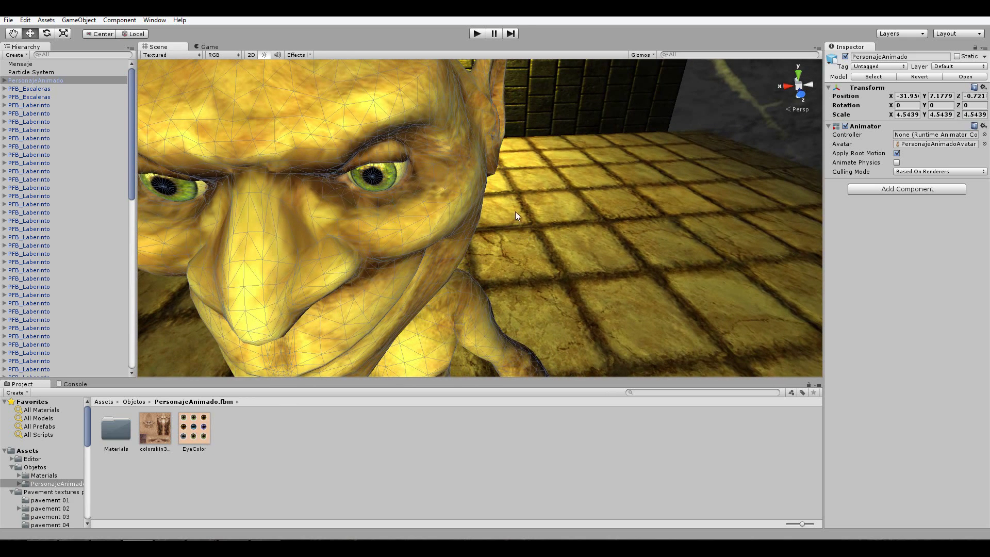
{"action": "scroll", "coordinate": [518, 236], "scroll_direction": "down", "scroll_amount": 10}
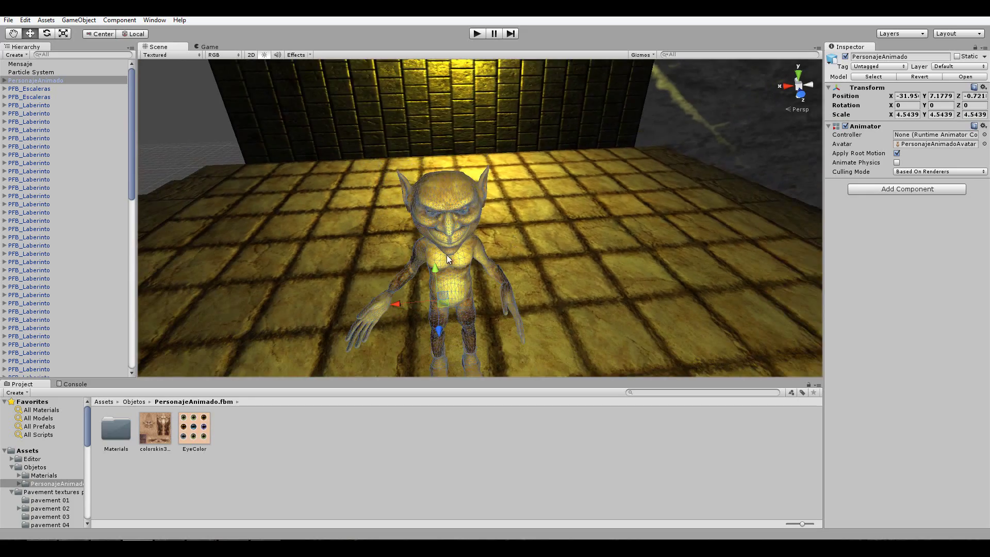
{"action": "mouse_move", "coordinate": [446, 255]}
{"action": "left_mouse_down", "text": "alt"}
{"action": "mouse_move", "coordinate": [477, 193]}
{"action": "mouse_move", "coordinate": [565, 197]}
{"action": "mouse_move", "coordinate": [453, 200]}
{"action": "left_mouse_up", "text": "alt"}
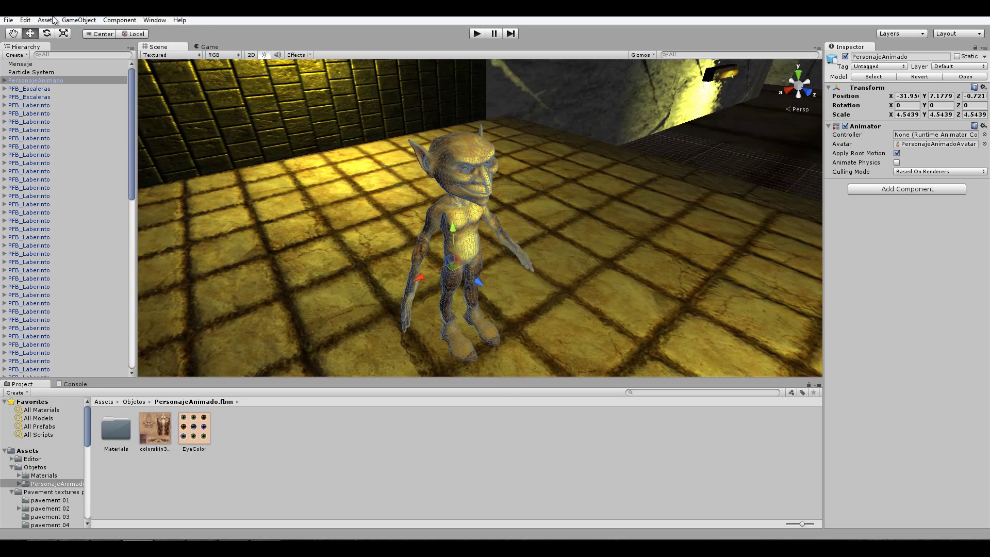
Create an empty GameObject and rename it Personaje
{"action": "left_click", "coordinate": [78, 20]}
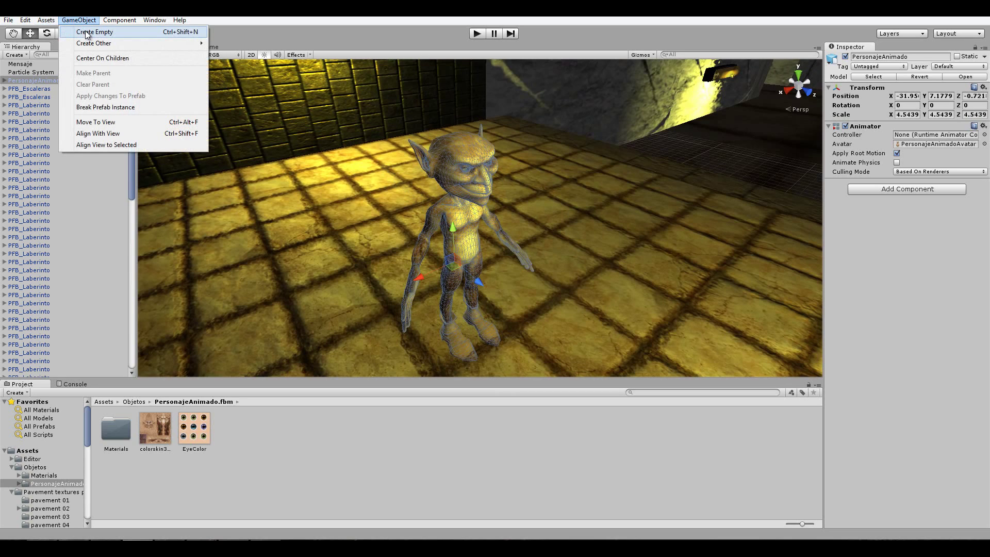
{"action": "left_click", "coordinate": [85, 33]}
{"action": "double_click", "coordinate": [38, 65]}
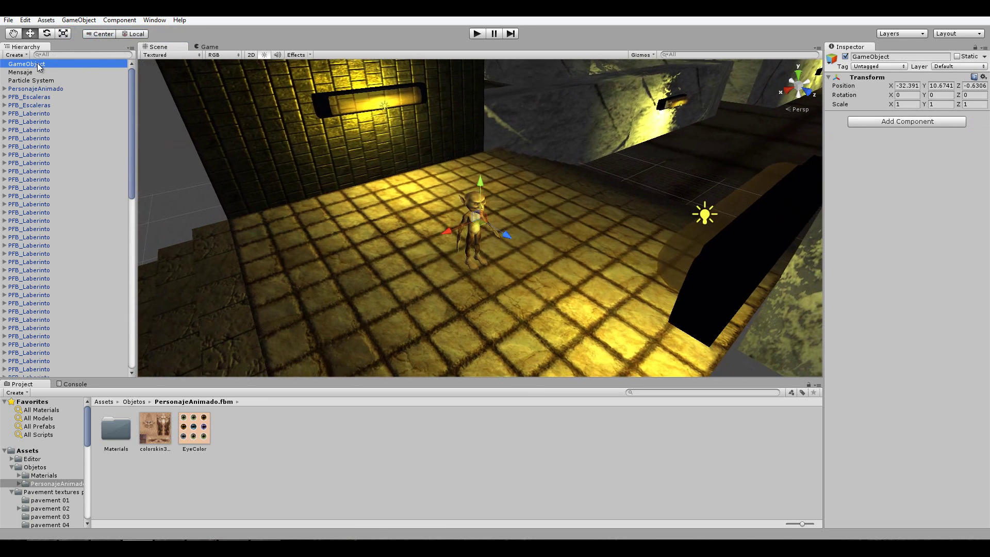
{"action": "left_click", "coordinate": [38, 64]}
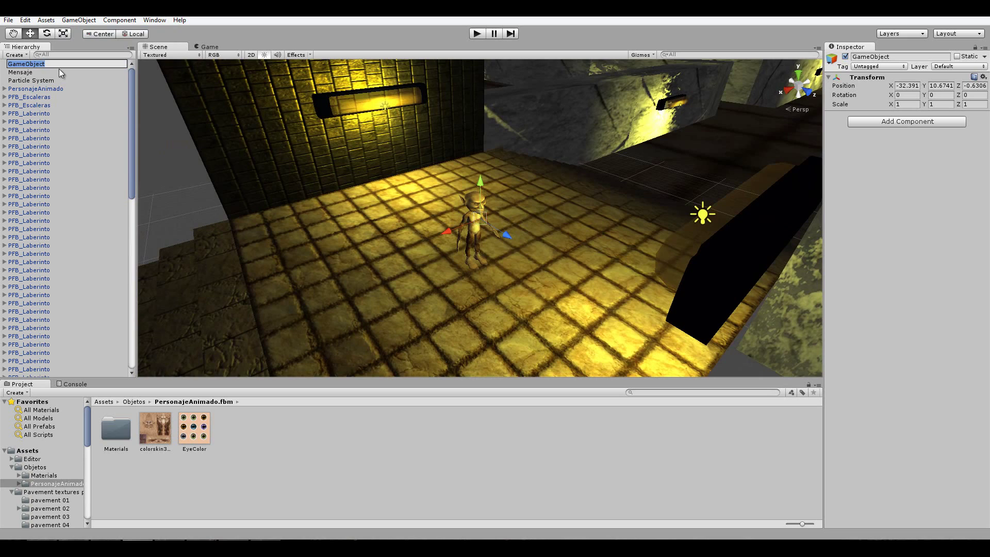
{"action": "key", "text": "BackSpace"}
{"action": "type", "text": "P"}
{"action": "type", "text": "ersonaje"}
{"action": "key", "text": "Return"}
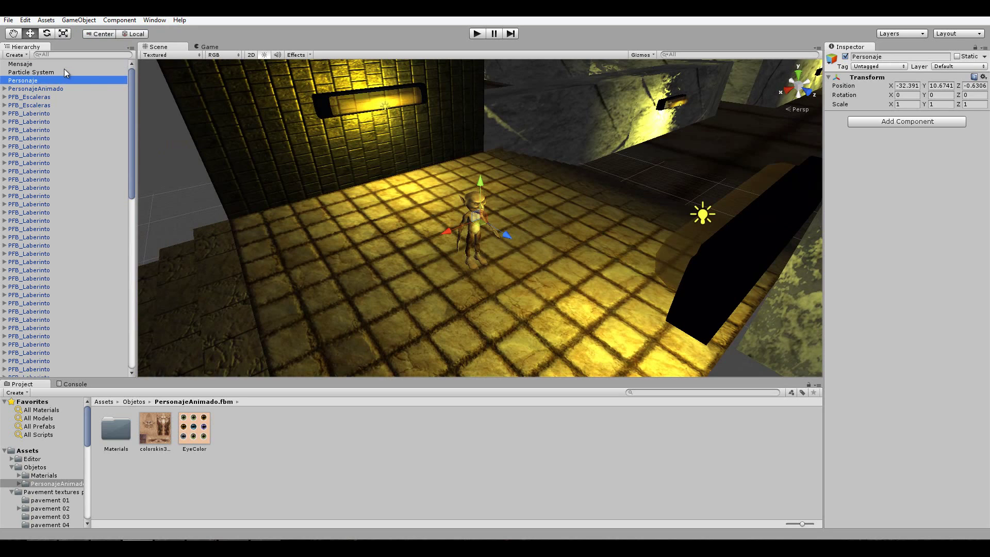
Parent PersonajeAnimado under Personaje in the Hierarchy and select the Personaje parent
{"action": "scroll", "coordinate": [379, 179], "scroll_direction": "up", "scroll_amount": 5}
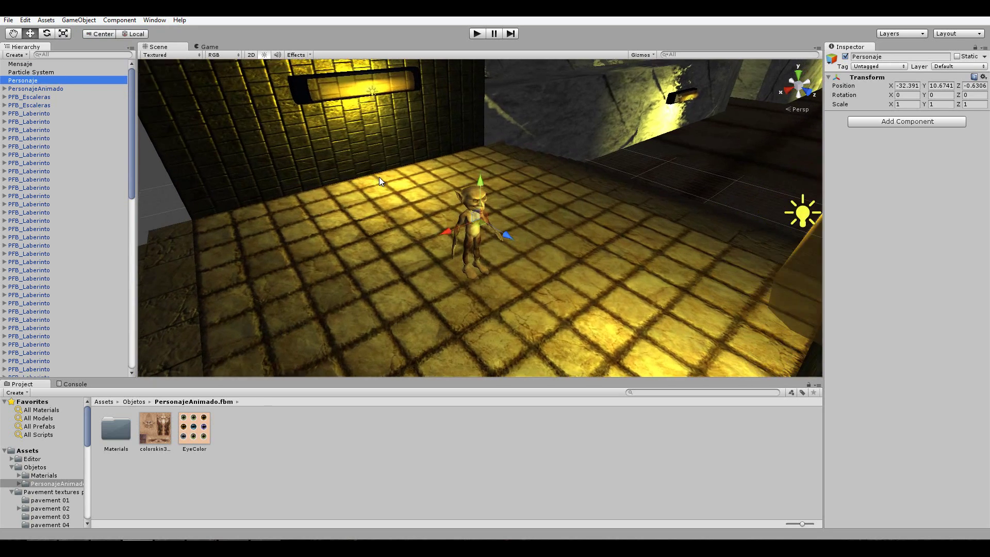
{"action": "scroll", "coordinate": [367, 177], "scroll_direction": "up", "scroll_amount": 2}
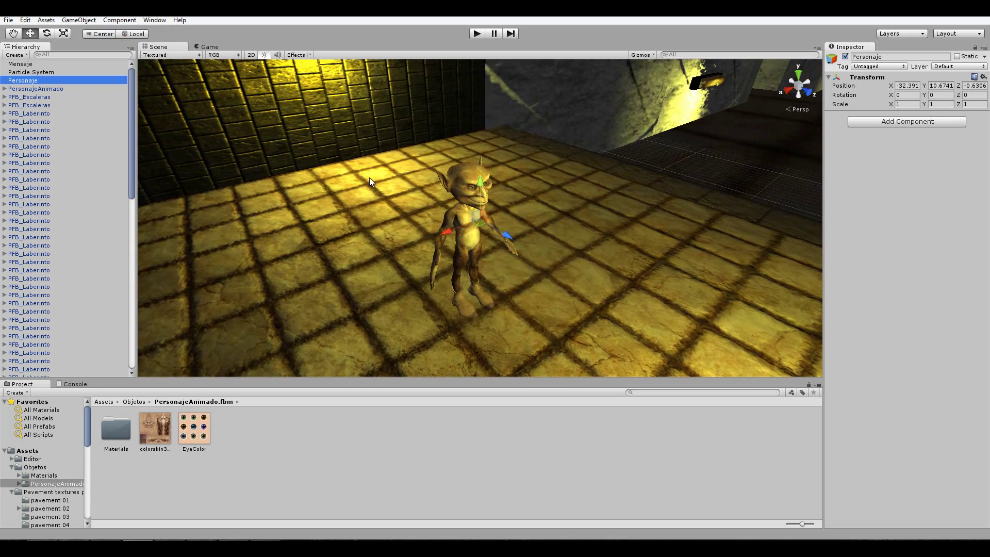
{"action": "left_click", "coordinate": [28, 89]}
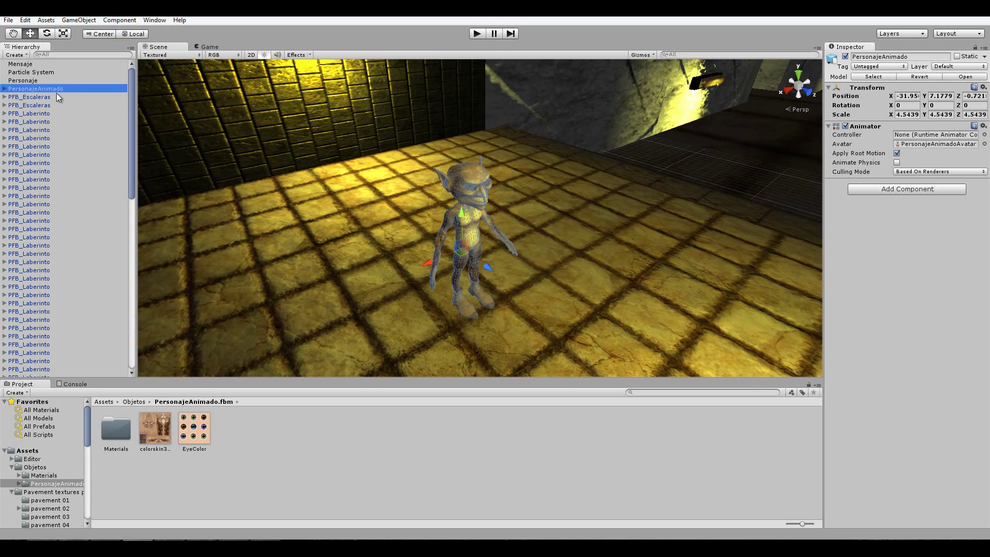
{"action": "left_click_drag", "start_coordinate": [48, 89], "coordinate": [42, 81]}
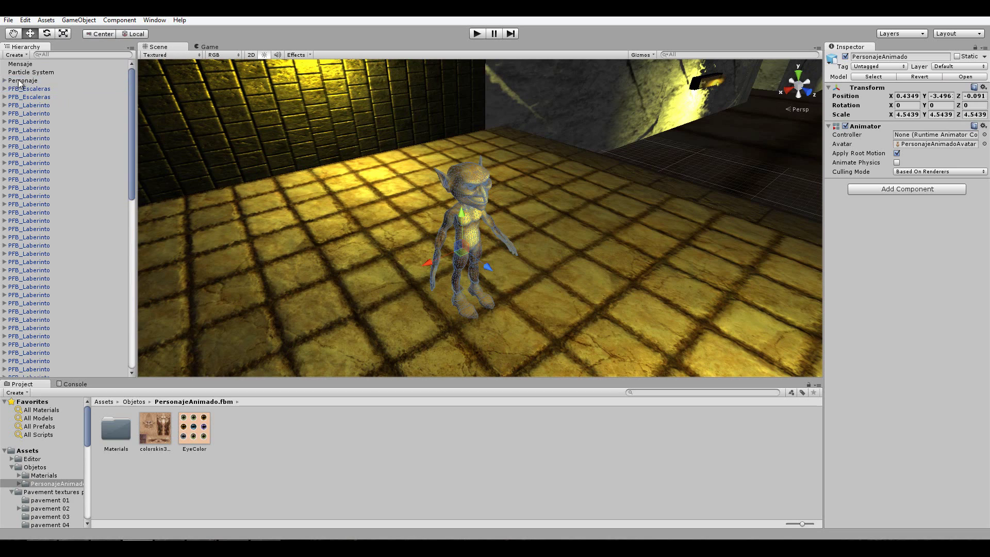
{"action": "left_click", "coordinate": [5, 81]}
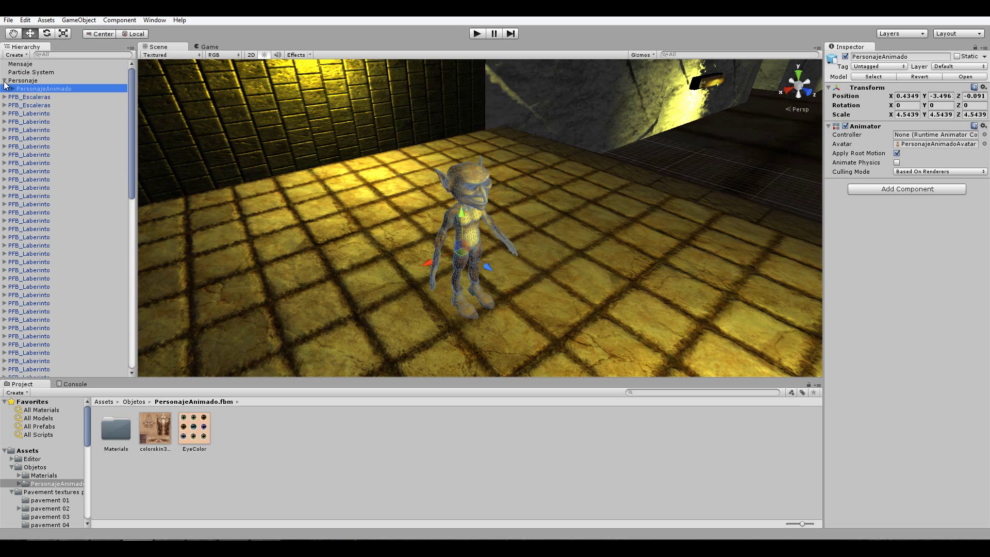
{"action": "left_click", "coordinate": [75, 71]}
{"action": "left_click", "coordinate": [22, 81]}
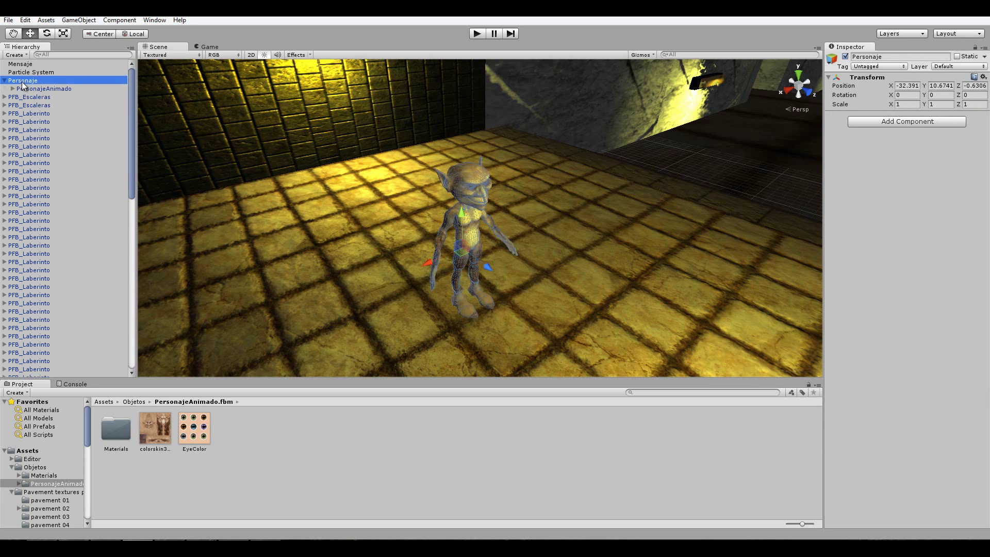
{"action": "left_click", "coordinate": [78, 20]}
Add a new Camera and move it and Personaje to the view position (-33.124, 11.549, -0.611)
{"action": "mouse_move", "coordinate": [155, 43]}
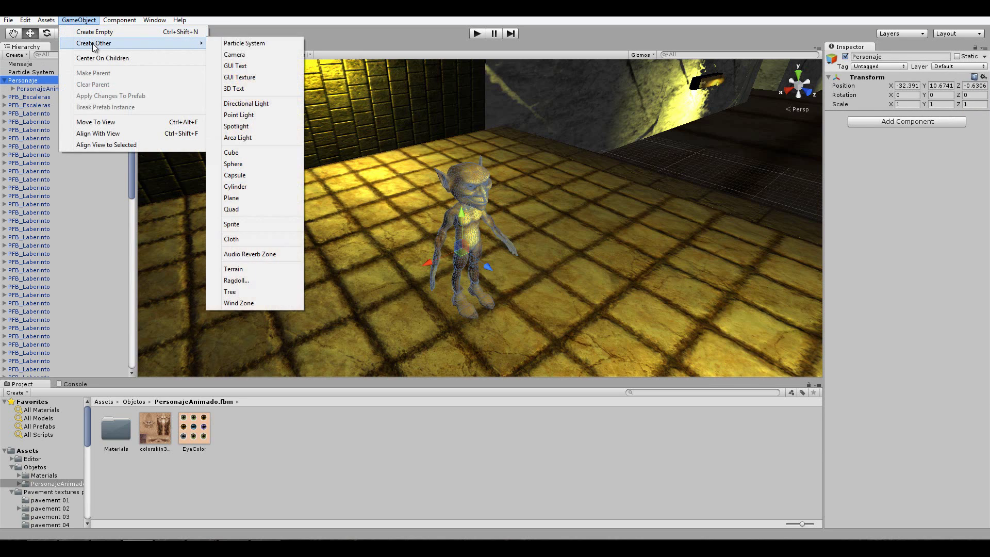
{"action": "left_click", "coordinate": [257, 55]}
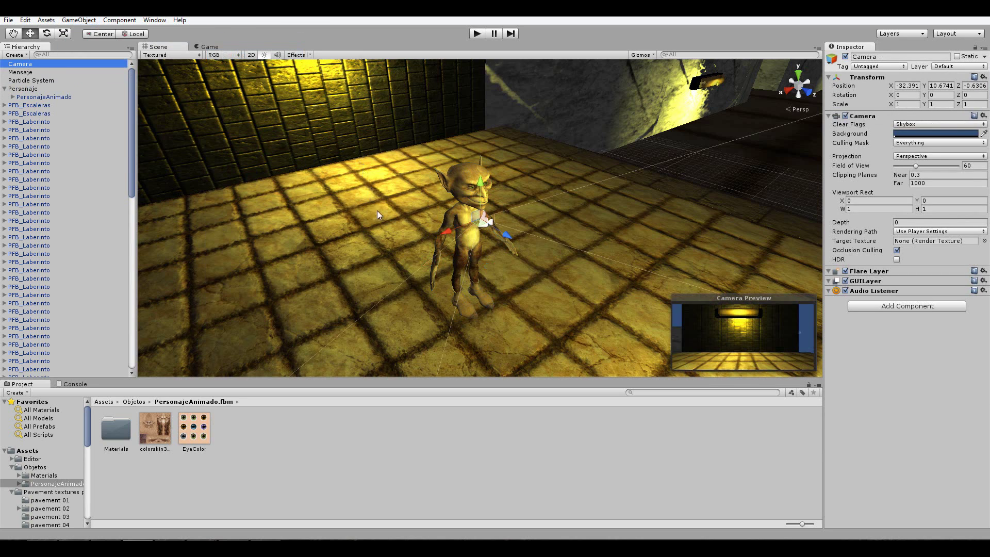
{"action": "left_click", "coordinate": [23, 90]}
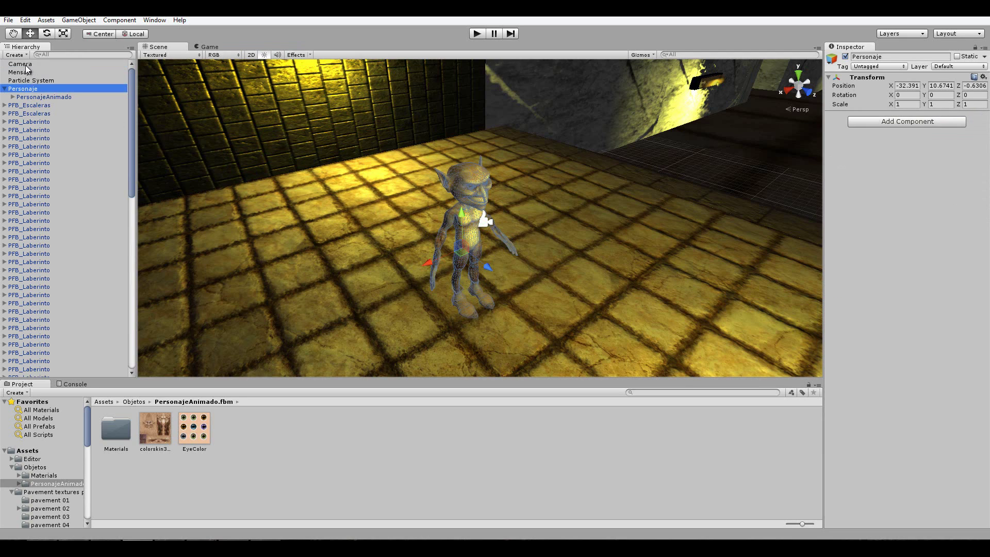
{"action": "left_click", "coordinate": [26, 65], "text": "ctrl"}
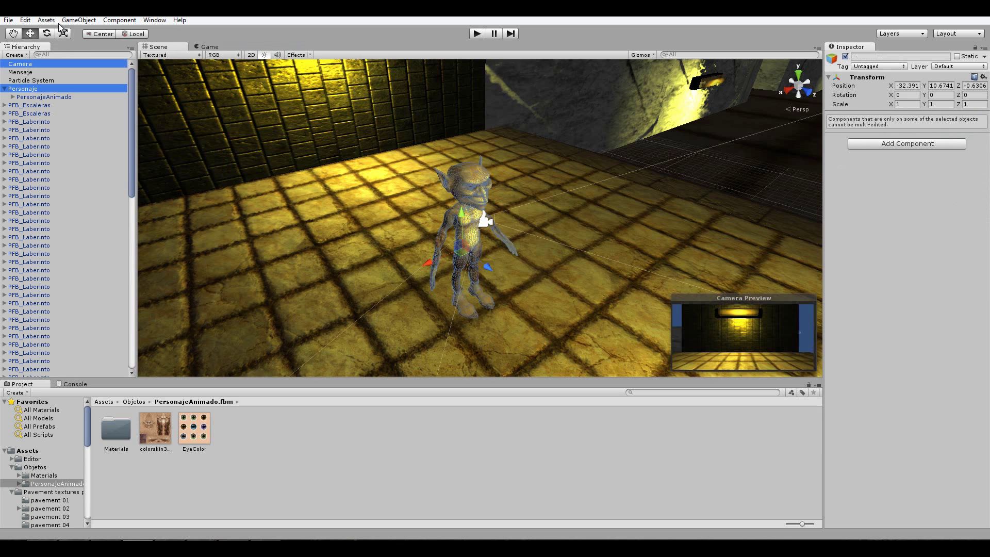
{"action": "left_click", "coordinate": [78, 20]}
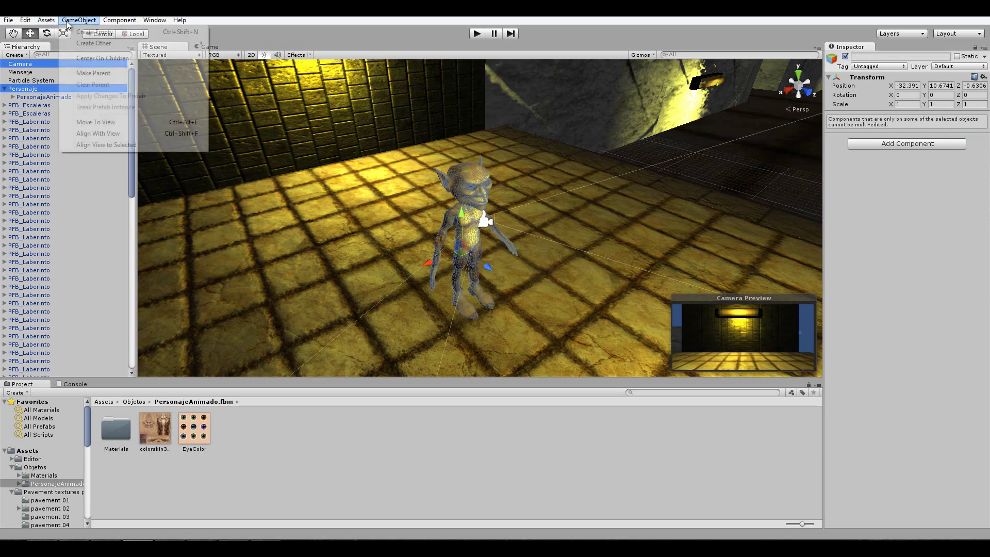
{"action": "left_click", "coordinate": [98, 122]}
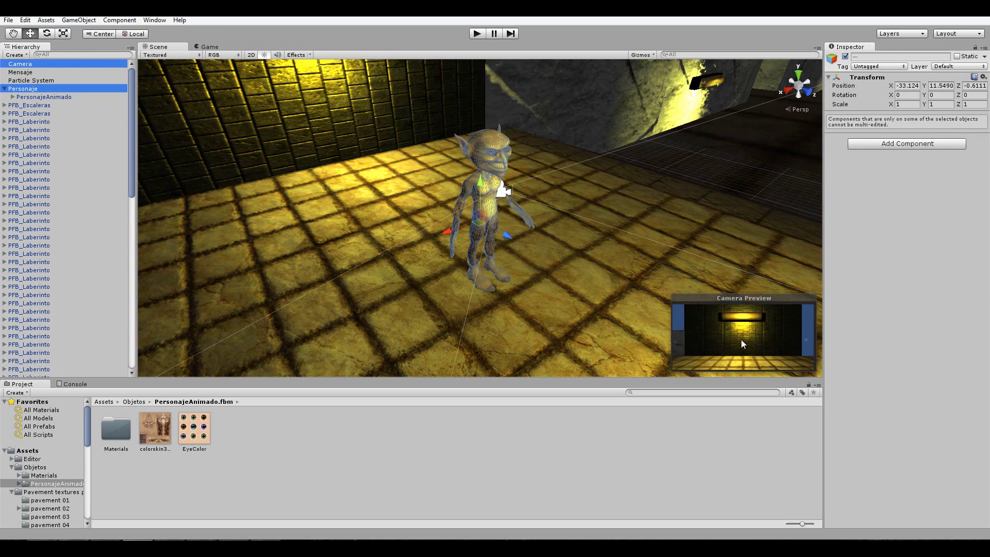
Position the Camera behind and above the gremlin, tilted down toward it
{"action": "left_click", "coordinate": [28, 66]}
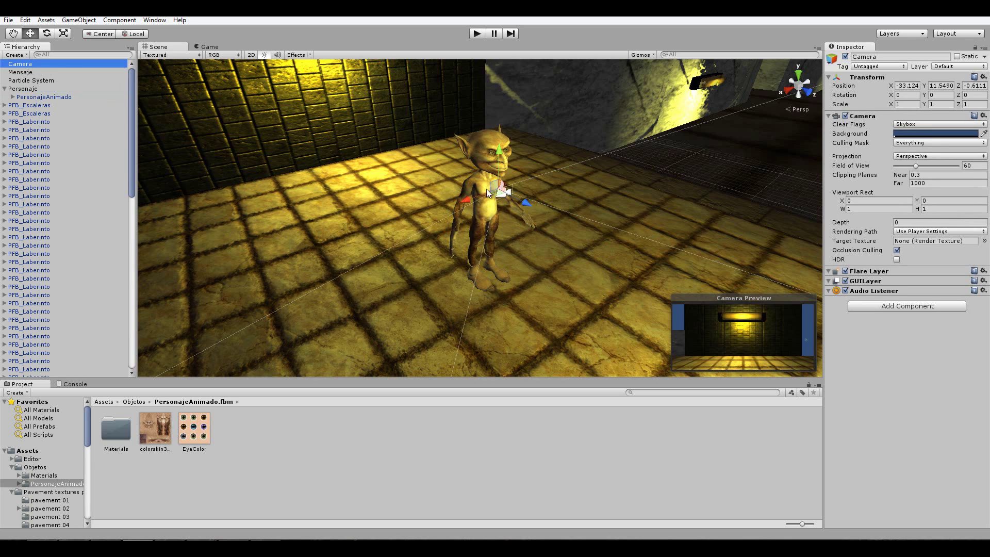
{"action": "mouse_move", "coordinate": [524, 205]}
{"action": "left_mouse_down"}
{"action": "mouse_move", "coordinate": [412, 198]}
{"action": "mouse_move", "coordinate": [386, 234]}
{"action": "mouse_move", "coordinate": [442, 194]}
{"action": "left_mouse_up"}
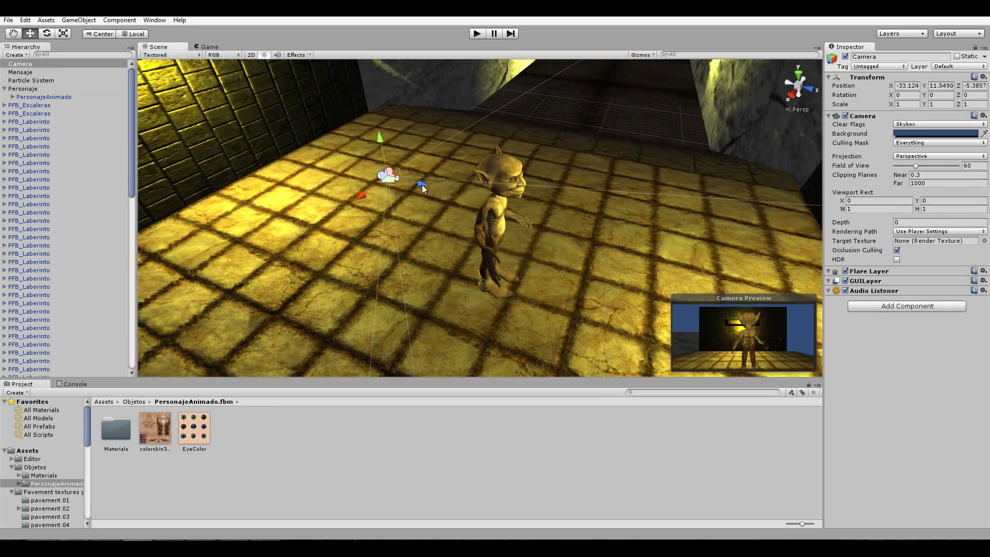
{"action": "left_click_drag", "start_coordinate": [381, 137], "coordinate": [388, 123]}
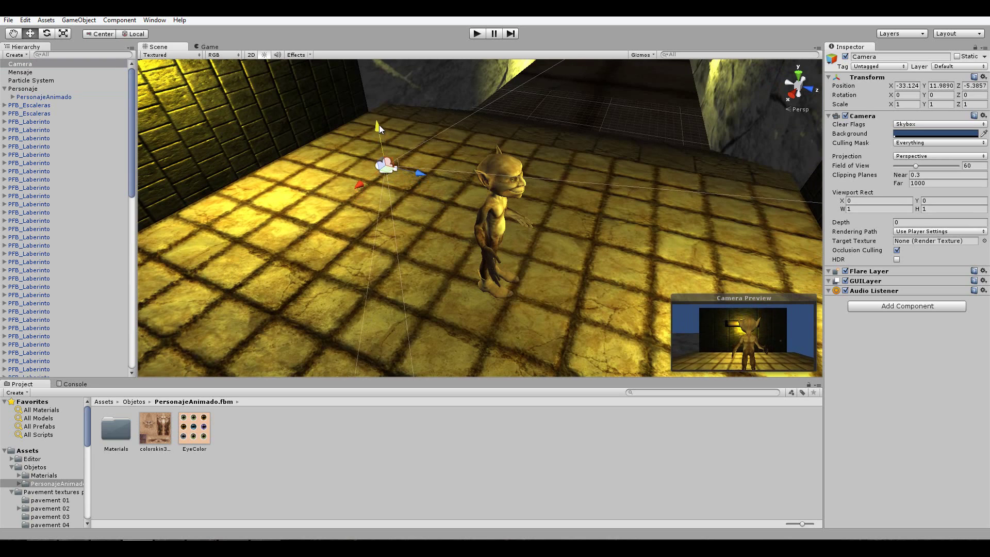
{"action": "key", "text": "e"}
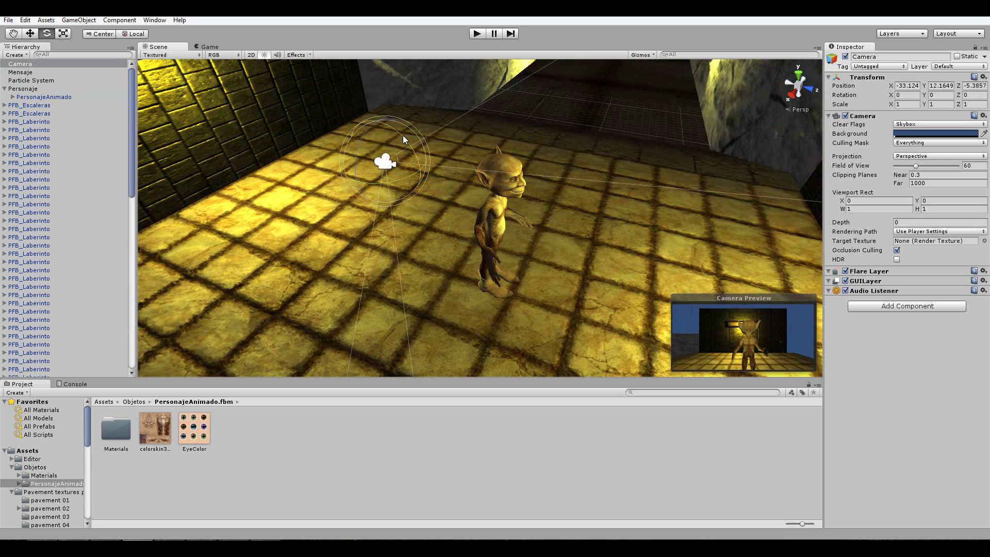
{"action": "mouse_move", "coordinate": [403, 135]}
{"action": "left_mouse_down"}
{"action": "mouse_move", "coordinate": [414, 151]}
{"action": "mouse_move", "coordinate": [382, 116]}
{"action": "left_mouse_up"}
{"action": "key", "text": "w"}
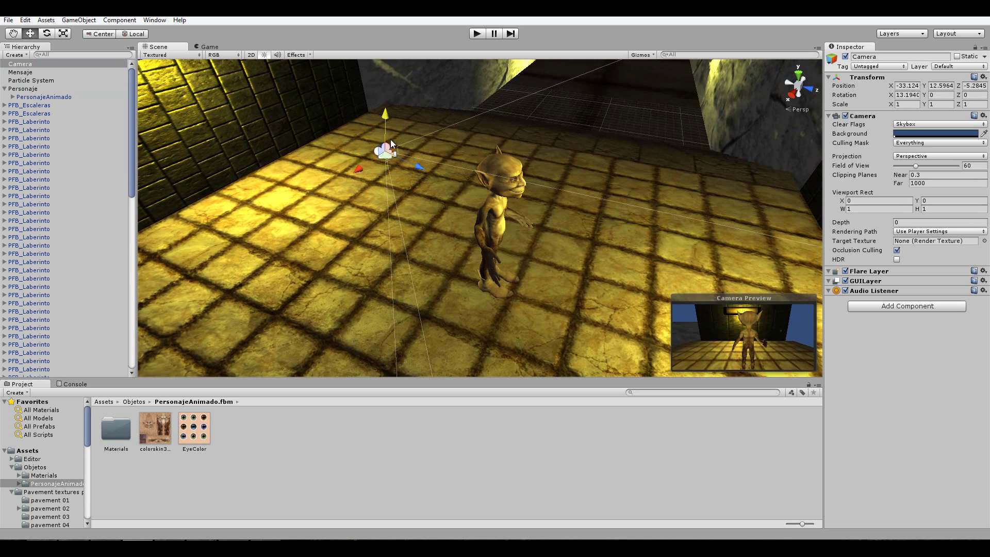
{"action": "left_click_drag", "start_coordinate": [357, 170], "coordinate": [354, 171]}
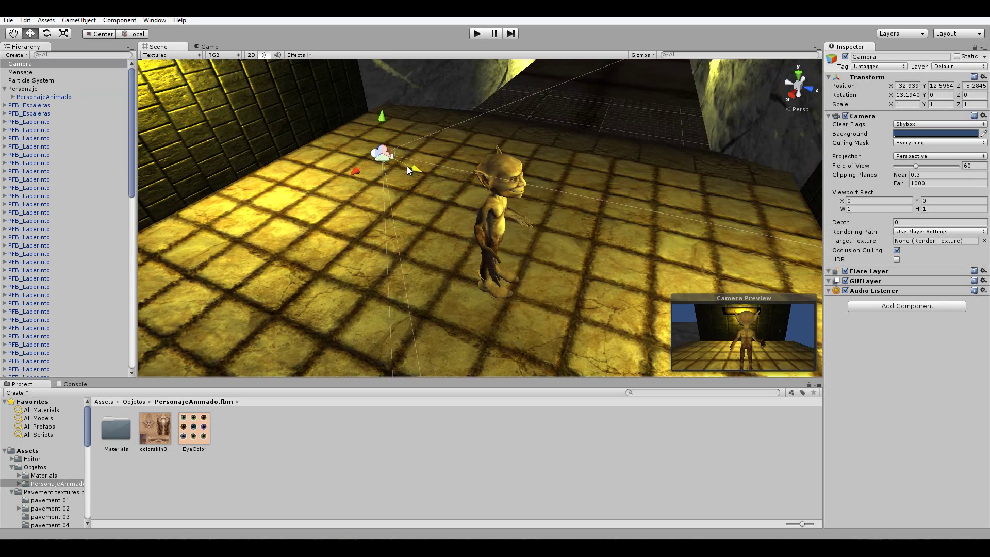
{"action": "left_click_drag", "start_coordinate": [407, 166], "coordinate": [374, 155]}
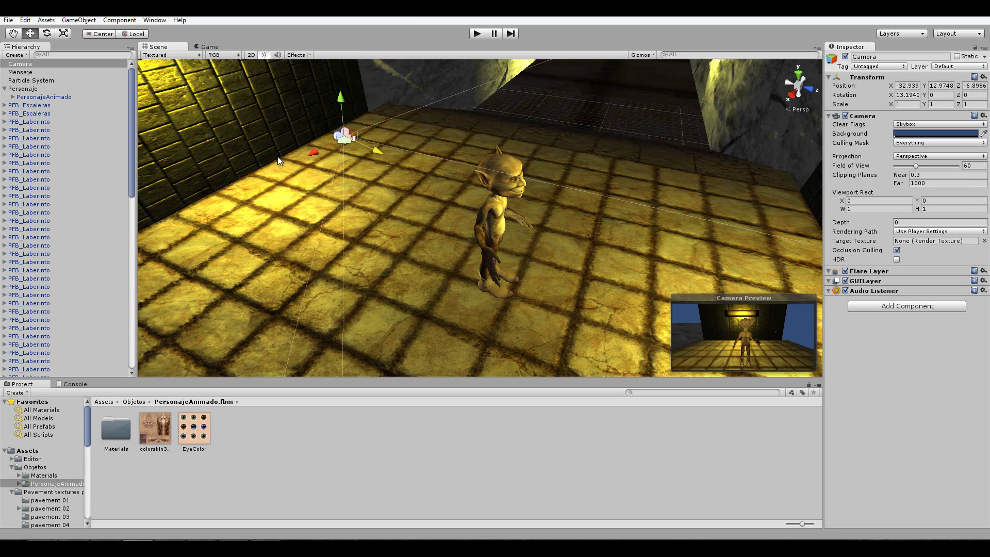
{"action": "left_click_drag", "start_coordinate": [278, 157], "coordinate": [531, 202], "text": "alt"}
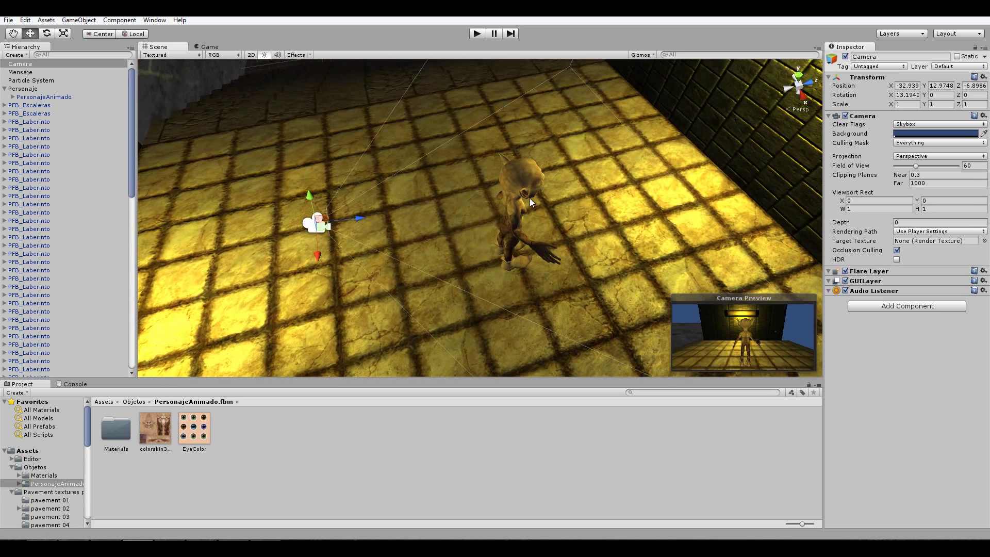
Set the Camera's rotation to X 13.194, Y 0, Z 0
{"action": "left_click", "coordinate": [27, 90]}
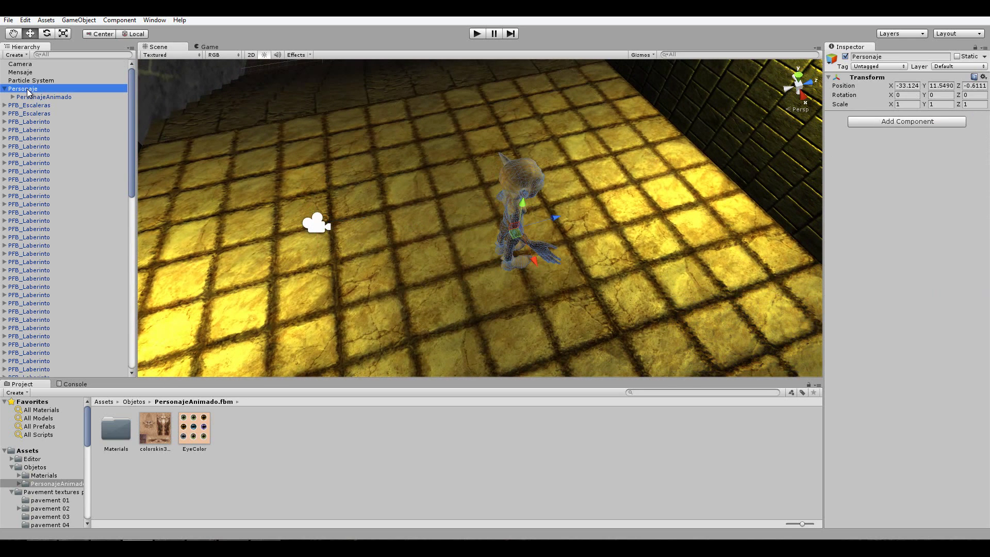
{"action": "left_click", "coordinate": [313, 226]}
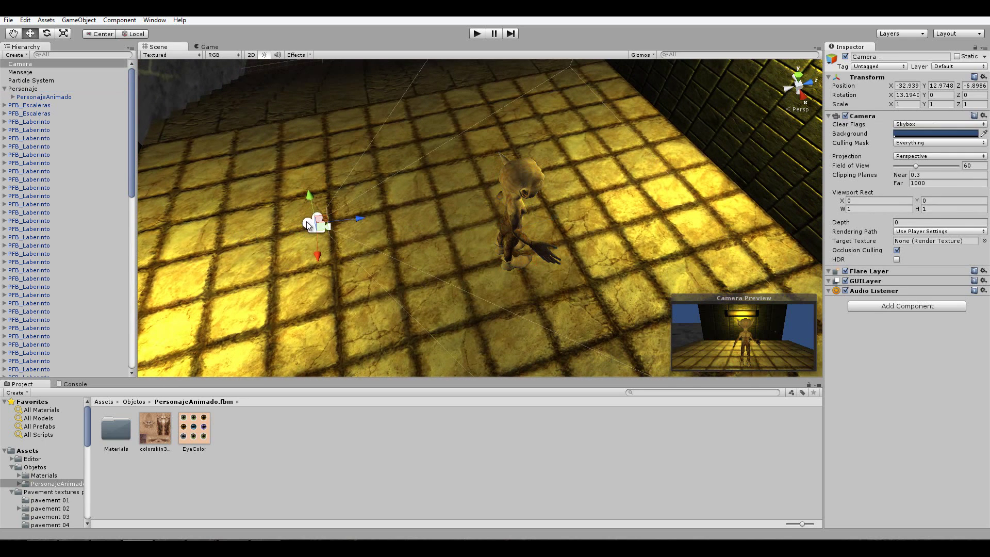
{"action": "left_click", "coordinate": [941, 95]}
{"action": "type", "text": "90"}
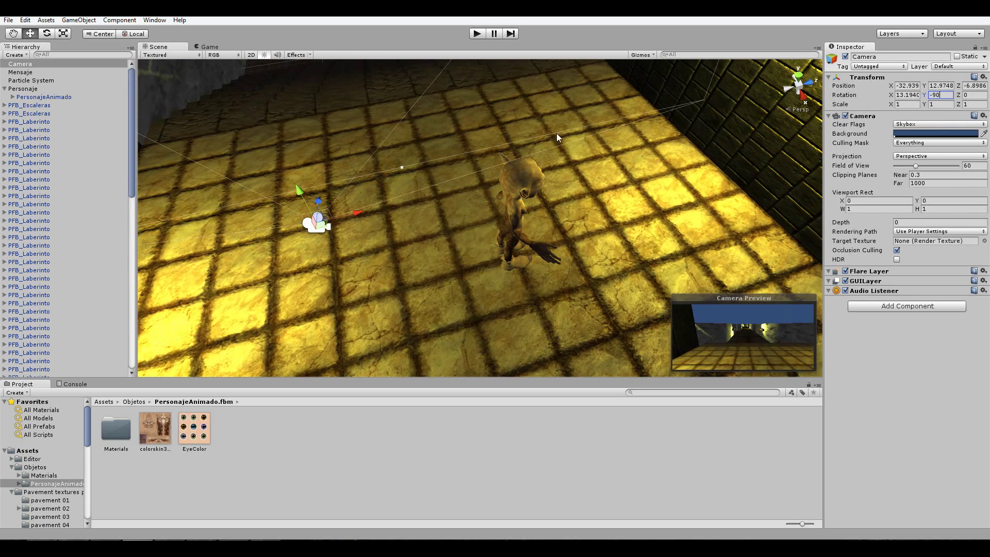
{"action": "type", "text": "0"}
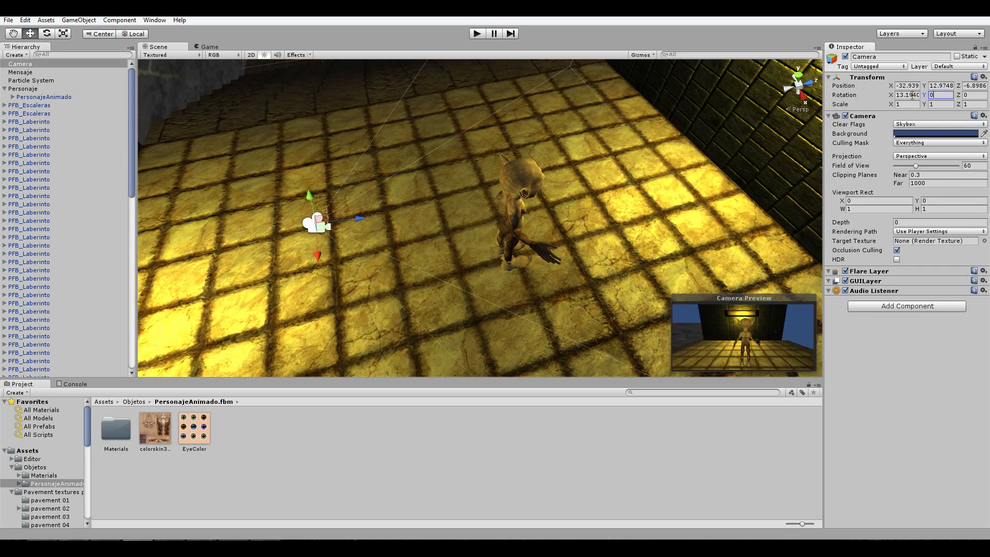
{"action": "key", "text": "Tab"}
Parent the Camera to Personaje, test in Play mode, and list the Physics components
{"action": "left_click_drag", "start_coordinate": [27, 66], "coordinate": [28, 90]}
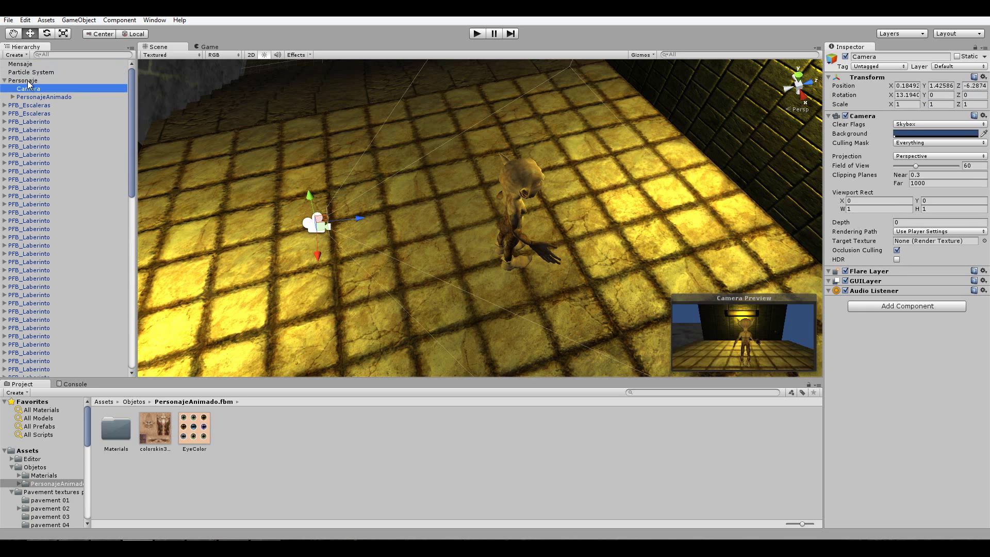
{"action": "left_click", "coordinate": [30, 81]}
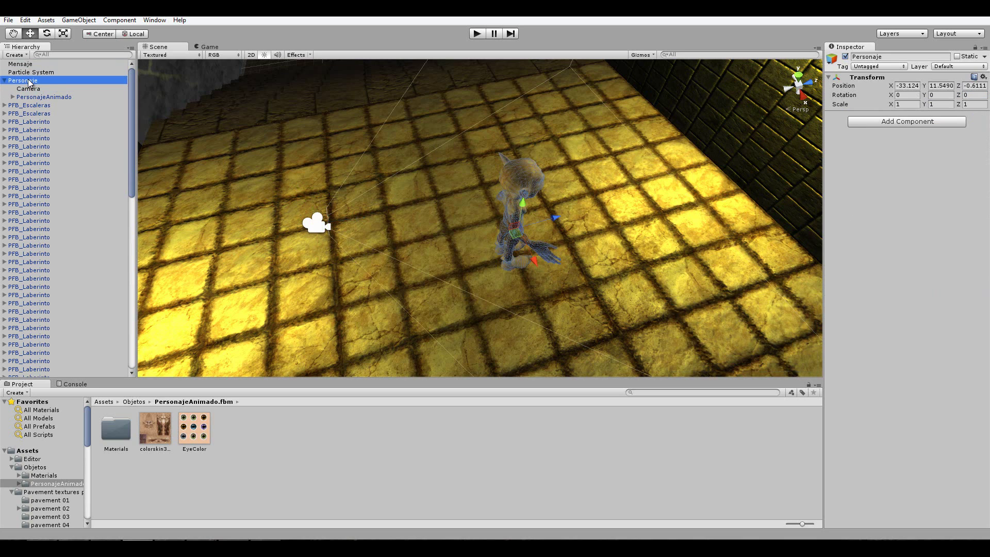
{"action": "left_click", "coordinate": [475, 34]}
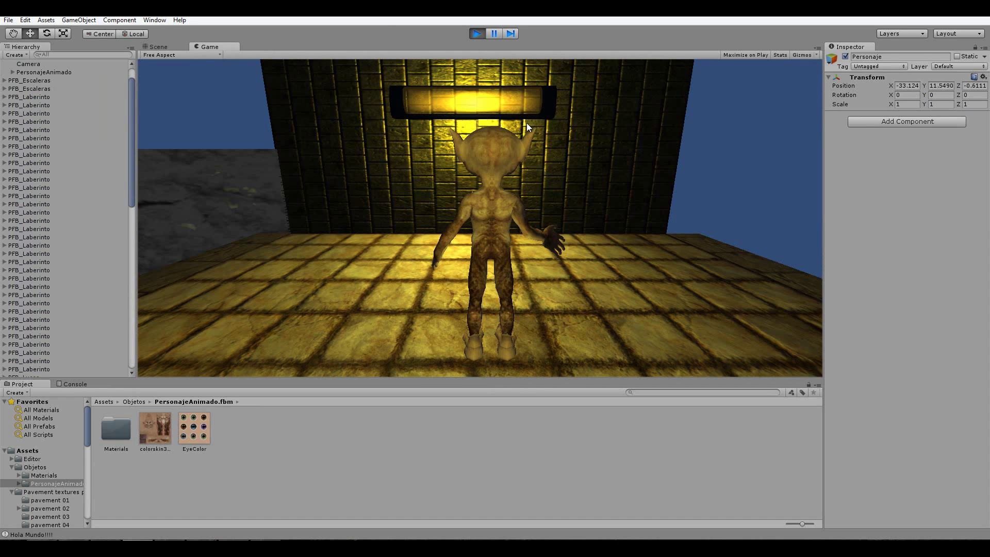
{"action": "left_click", "coordinate": [479, 34]}
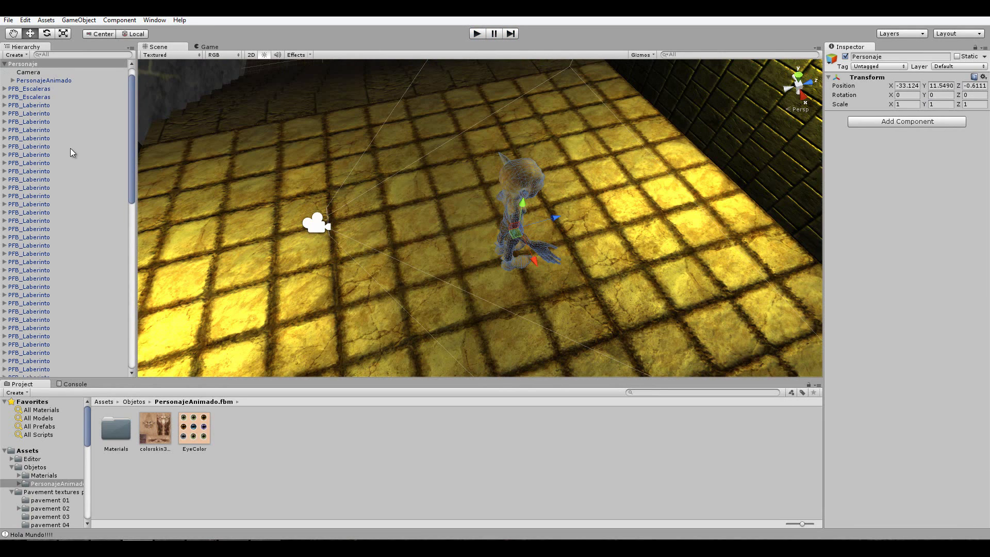
{"action": "left_click", "coordinate": [891, 123]}
{"action": "left_click", "coordinate": [877, 186]}
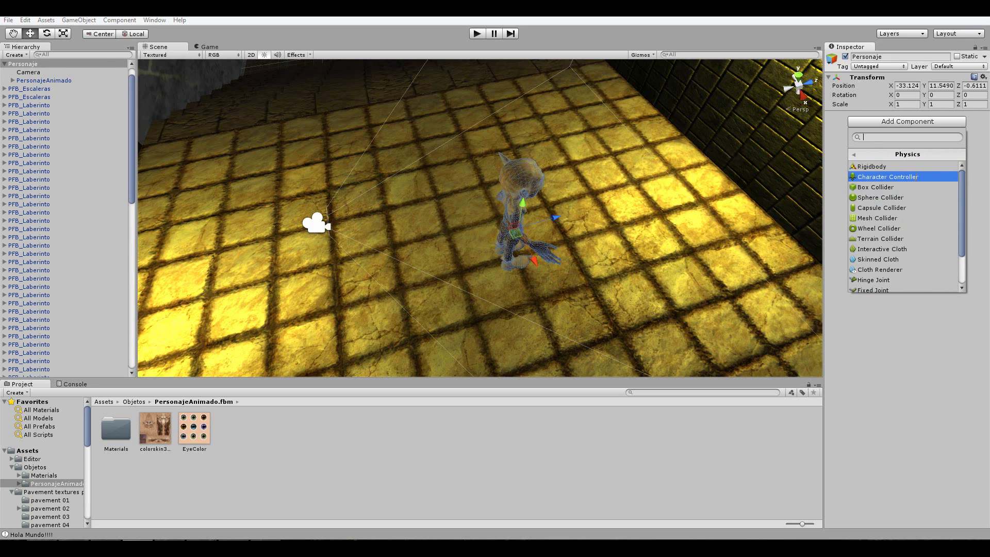
Give Personaje a Character Controller and Character Movement script (Speed 6, Turn Speed 60, Gravity 20), then play
{"action": "left_click", "coordinate": [931, 178]}
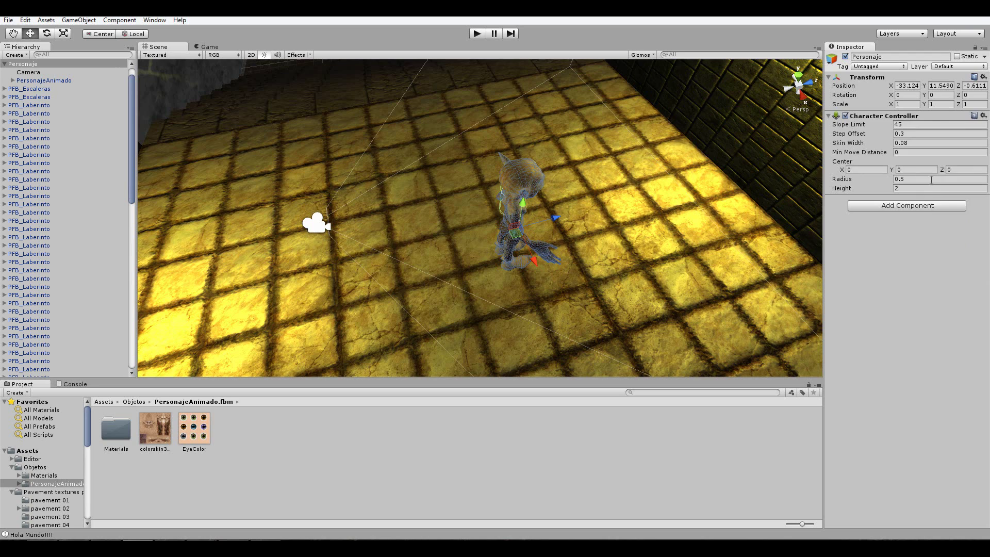
{"action": "left_click", "coordinate": [895, 206]}
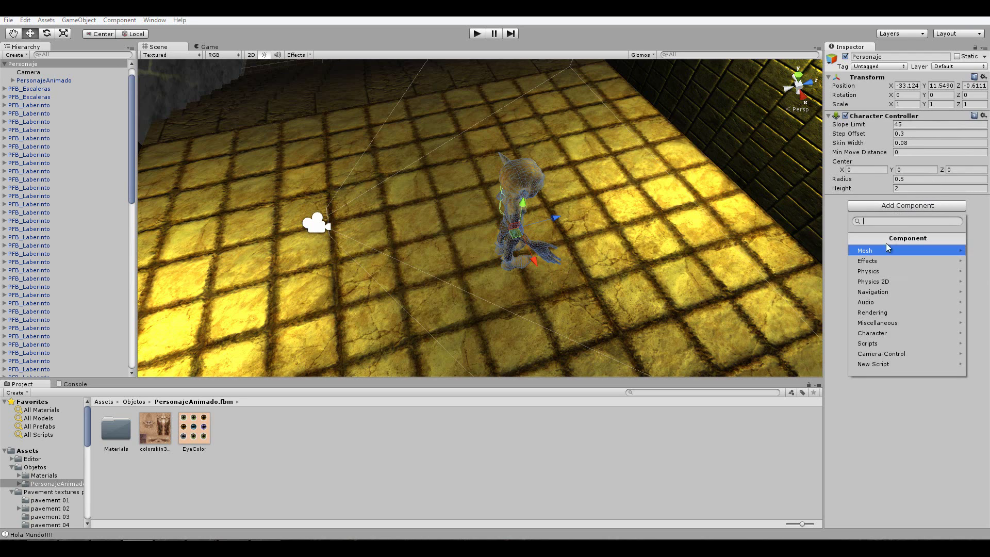
{"action": "left_click", "coordinate": [875, 344]}
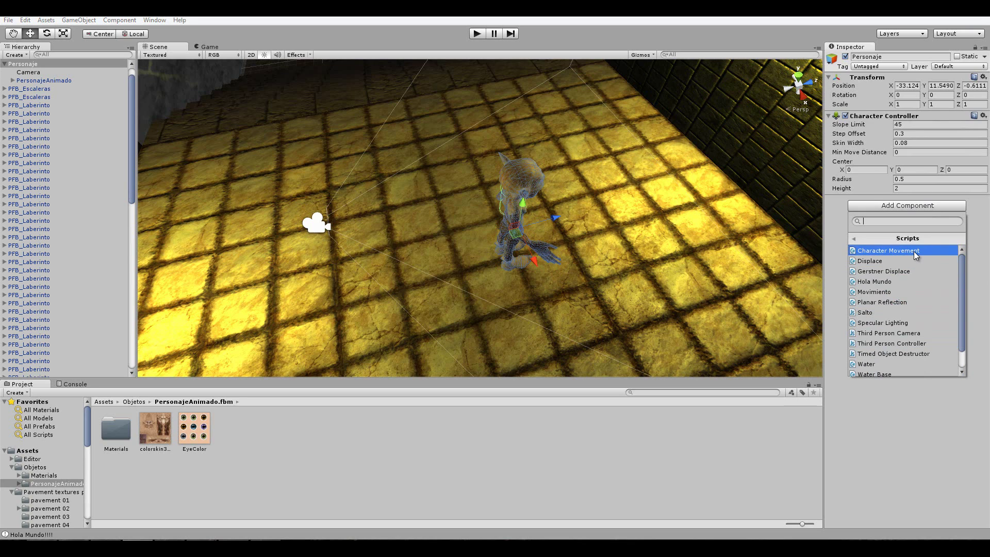
{"action": "left_click", "coordinate": [915, 253]}
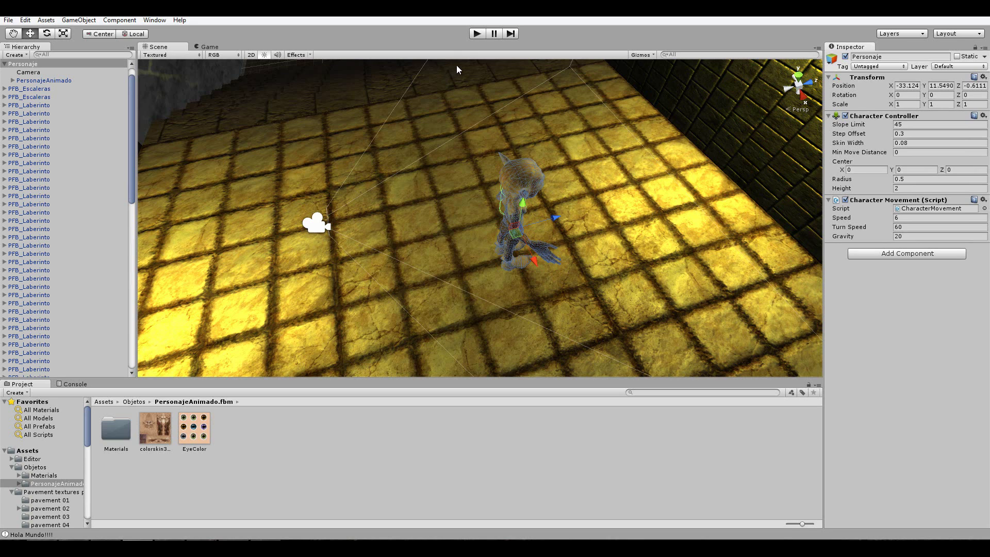
{"action": "left_click", "coordinate": [475, 34]}
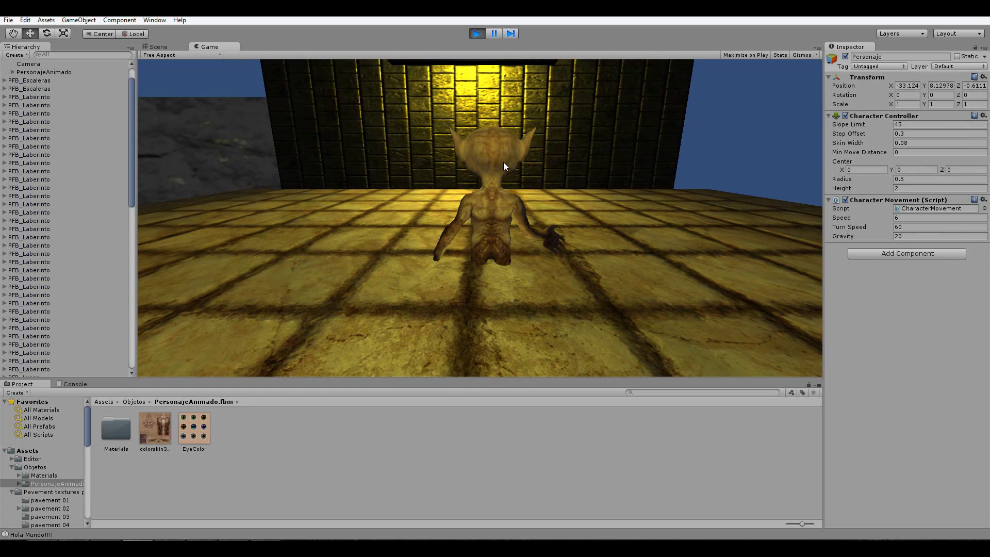
Raise the PersonajeAnimado model to about Y -0.37 so its feet touch the floor
{"action": "left_click", "coordinate": [479, 33]}
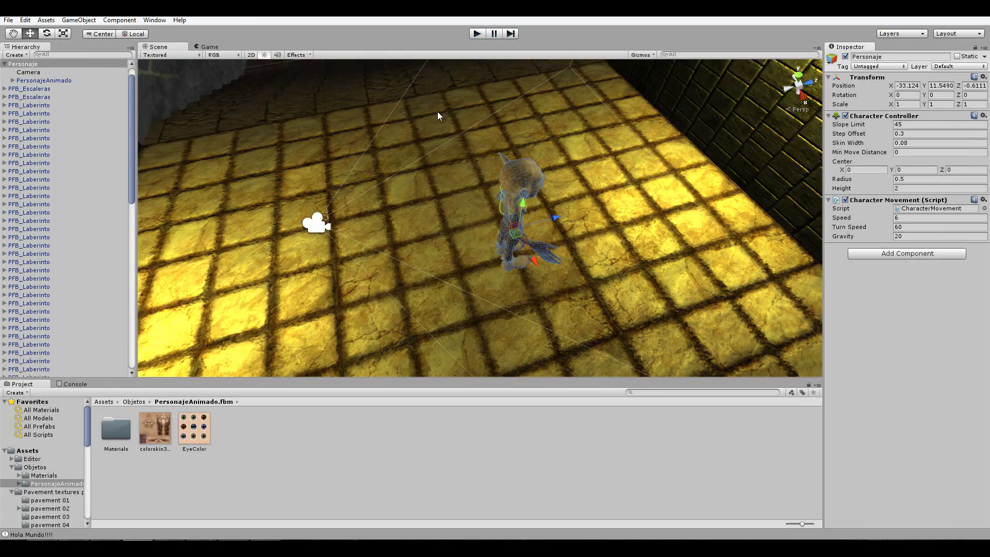
{"action": "left_click_drag", "start_coordinate": [560, 207], "coordinate": [454, 89], "text": "alt"}
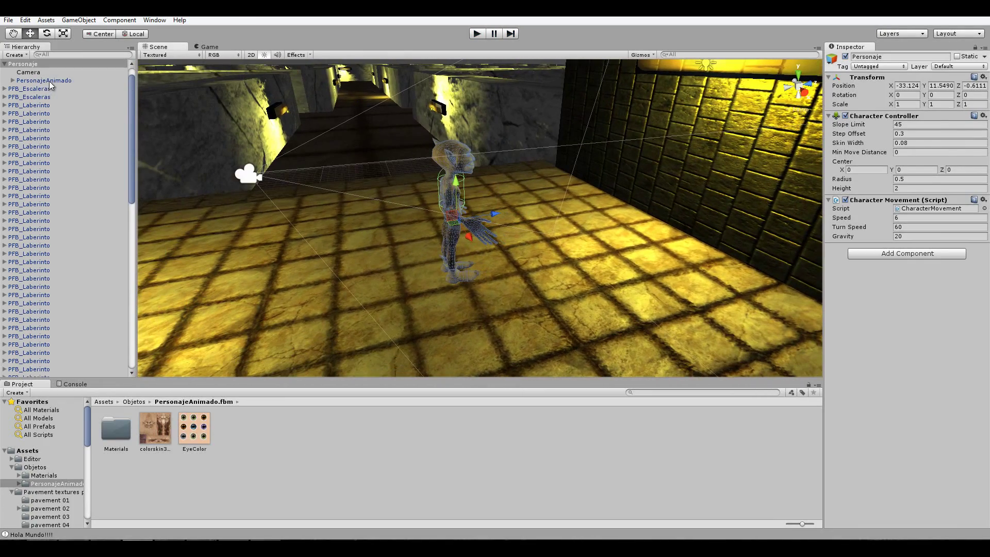
{"action": "left_click", "coordinate": [44, 81]}
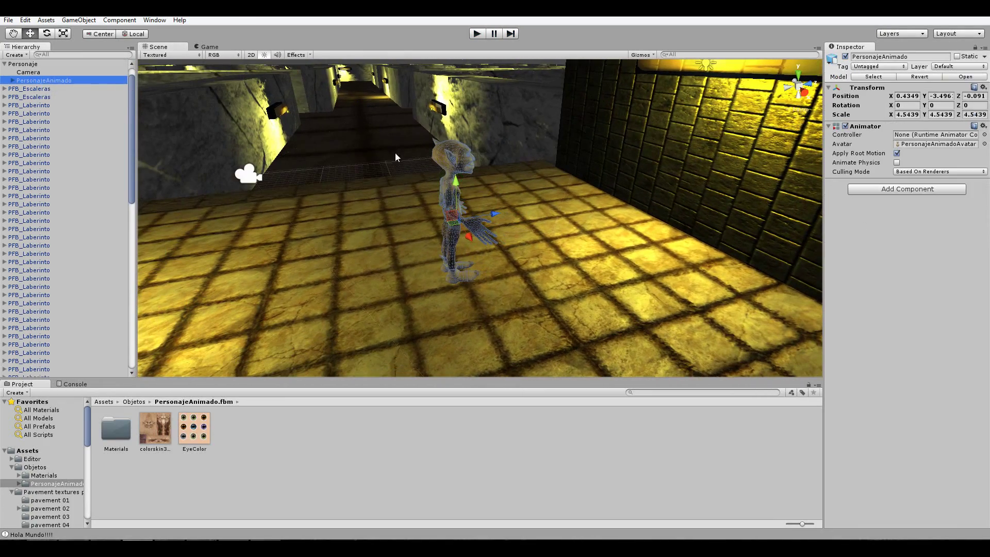
{"action": "left_click_drag", "start_coordinate": [456, 178], "coordinate": [456, 122]}
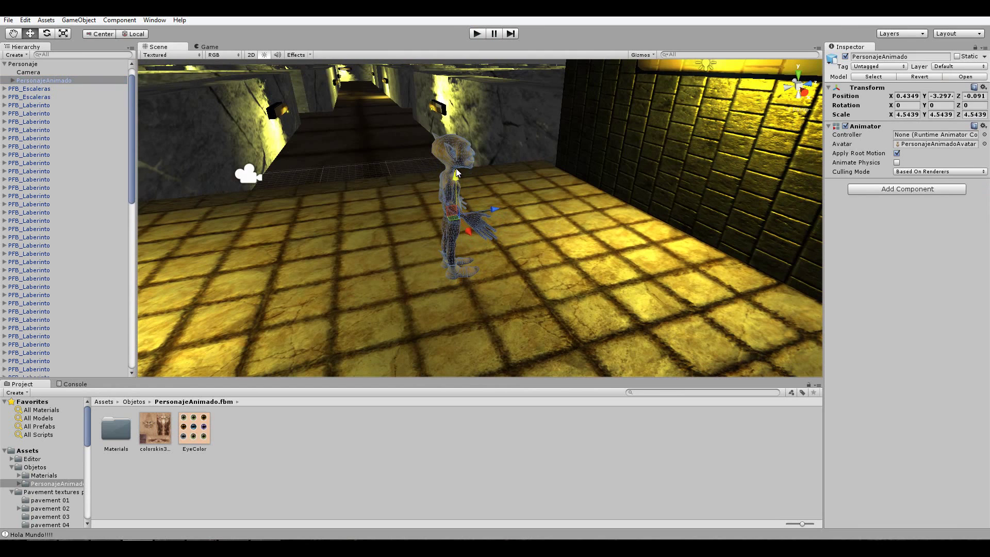
Play-test three times to confirm the gremlin's height on the floor
{"action": "left_click", "coordinate": [478, 34]}
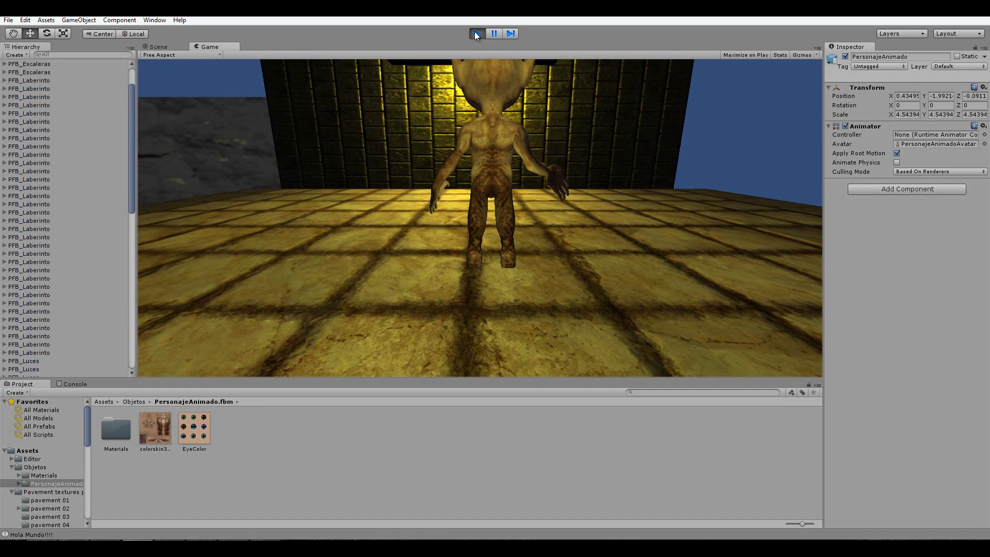
{"action": "left_click", "coordinate": [476, 34]}
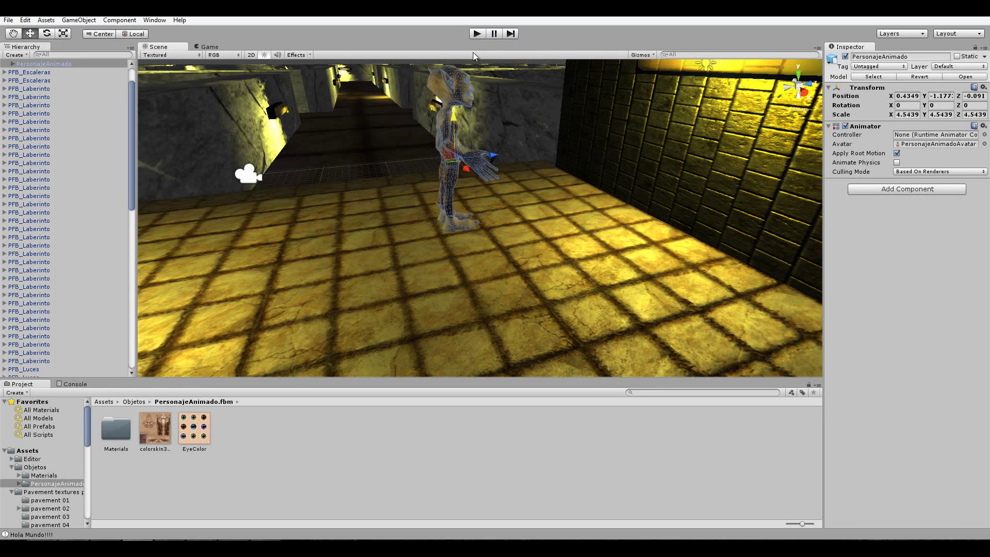
{"action": "left_click", "coordinate": [476, 34]}
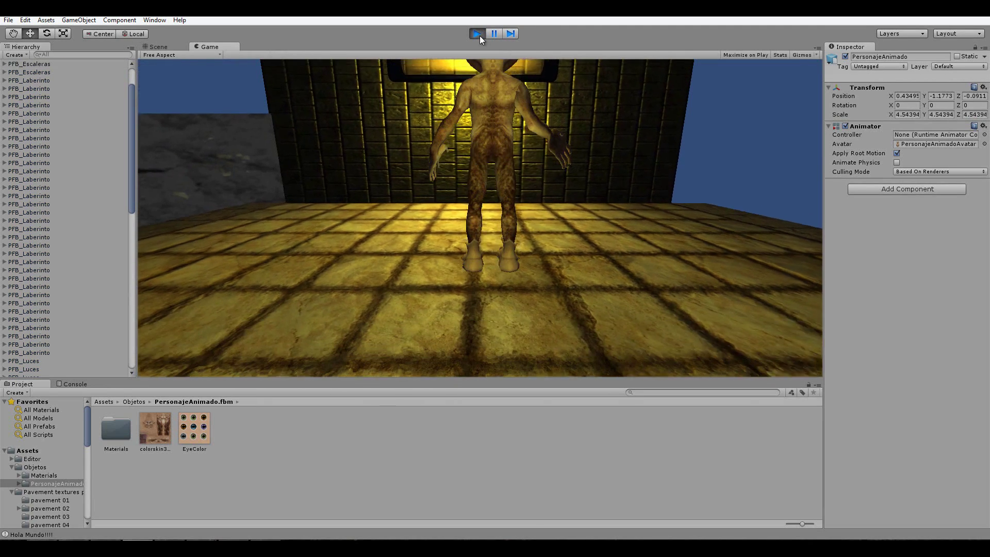
{"action": "left_click", "coordinate": [480, 35]}
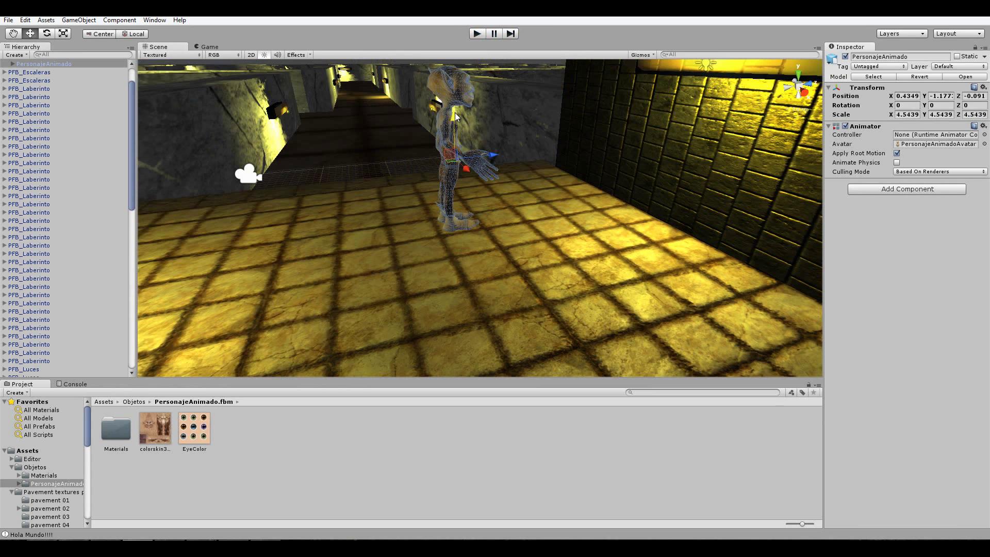
{"action": "left_click", "coordinate": [476, 34]}
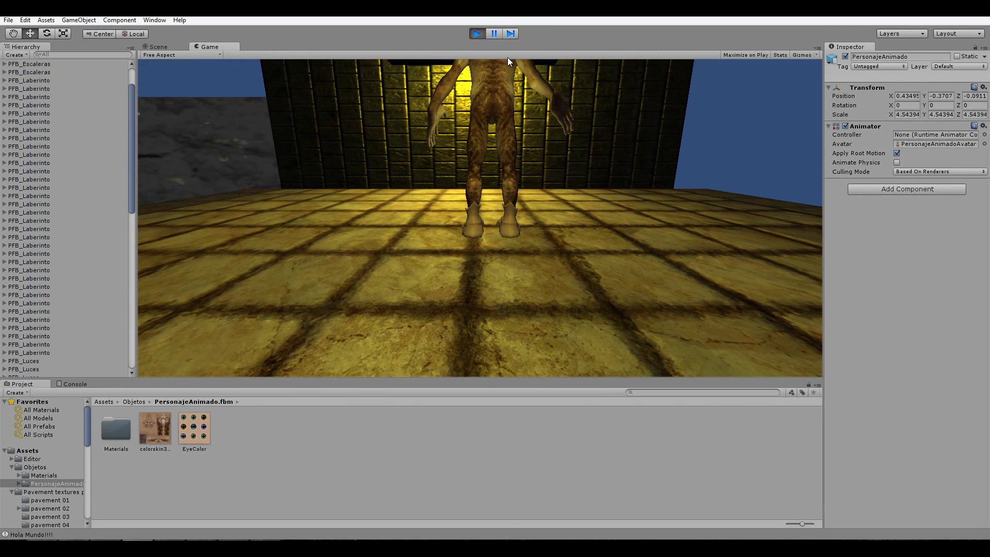
{"action": "left_click", "coordinate": [477, 35]}
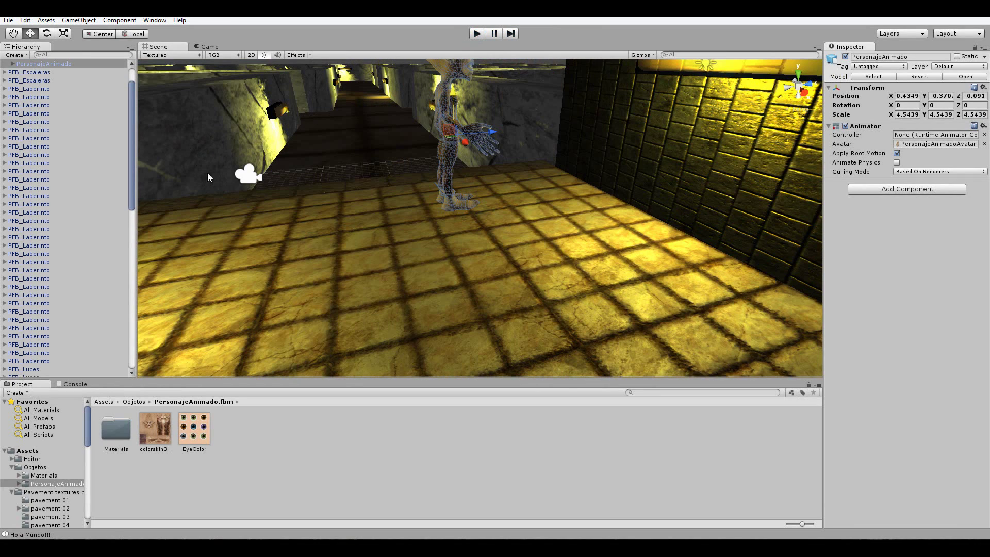
{"action": "left_click", "coordinate": [249, 175]}
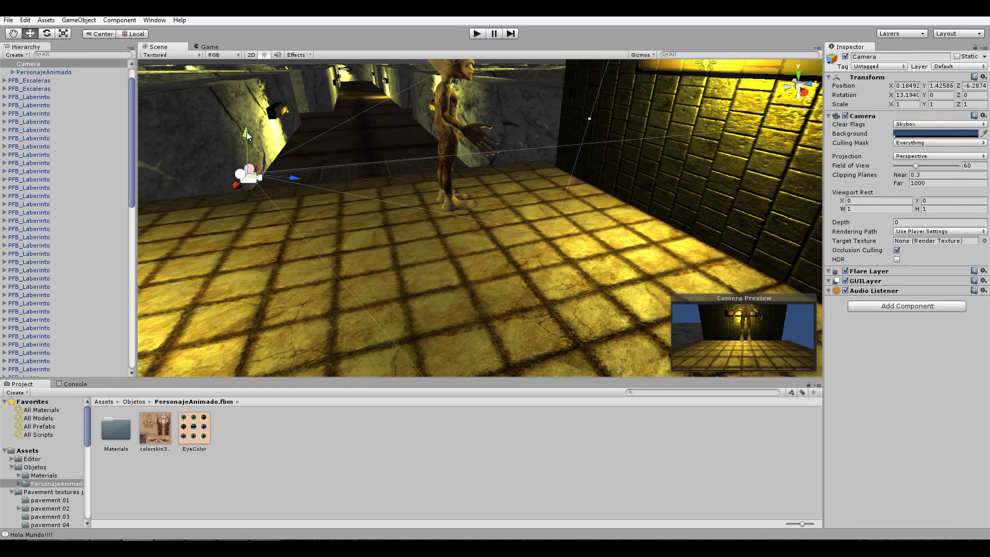
Raise the Camera above the gremlin, start Play, and turn the gremlin toward the corridor
{"action": "left_click_drag", "start_coordinate": [248, 135], "coordinate": [243, 47]}
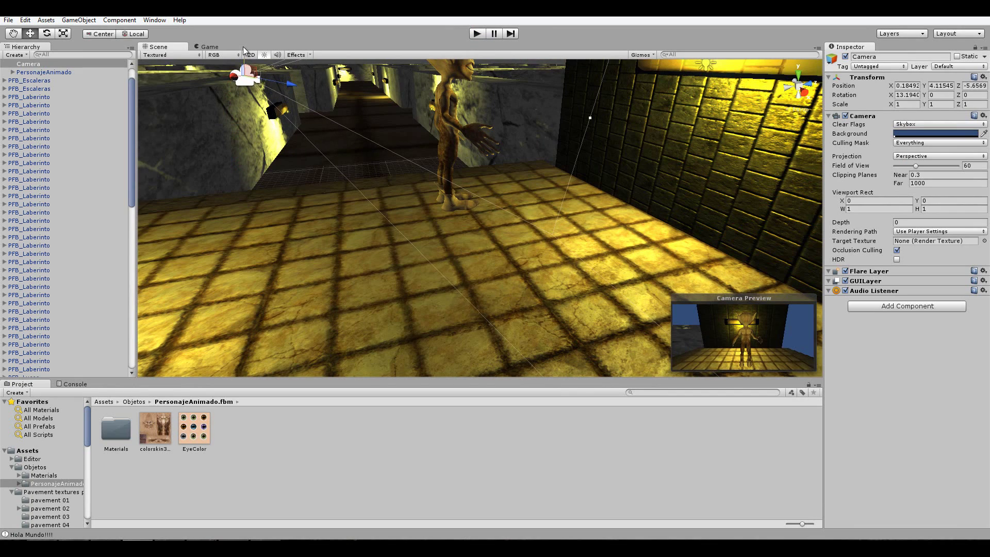
{"action": "left_click", "coordinate": [470, 34]}
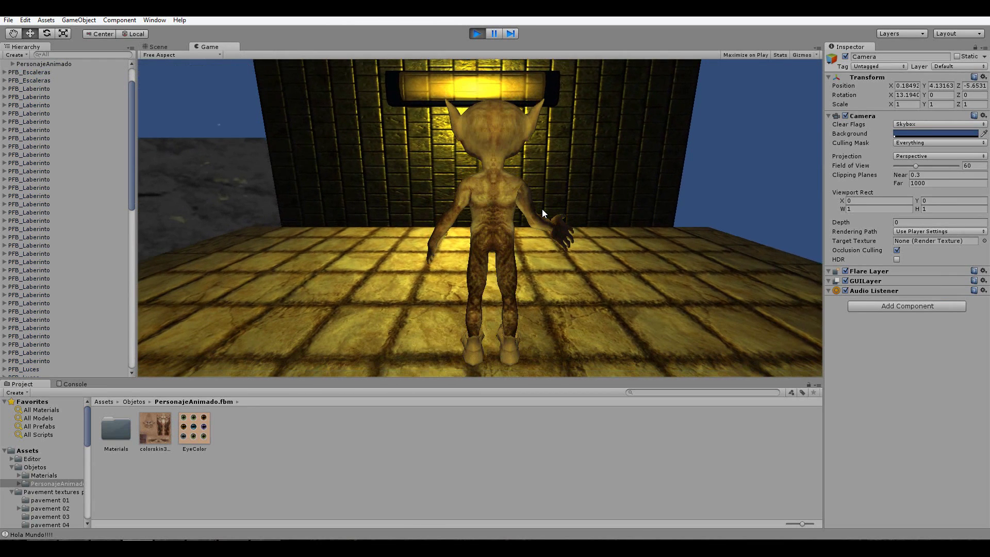
{"action": "key", "text": "Left"}
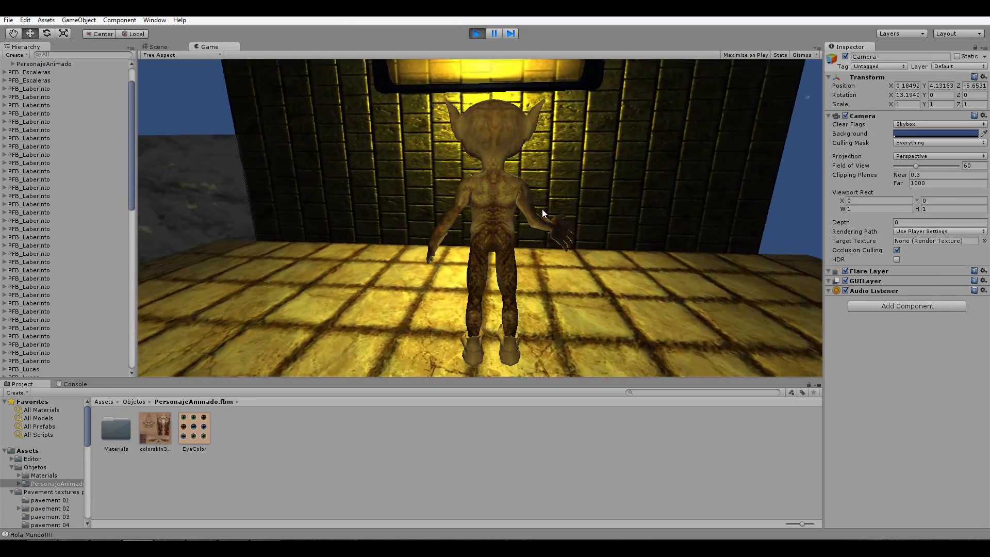
{"action": "key", "text": "Left"}
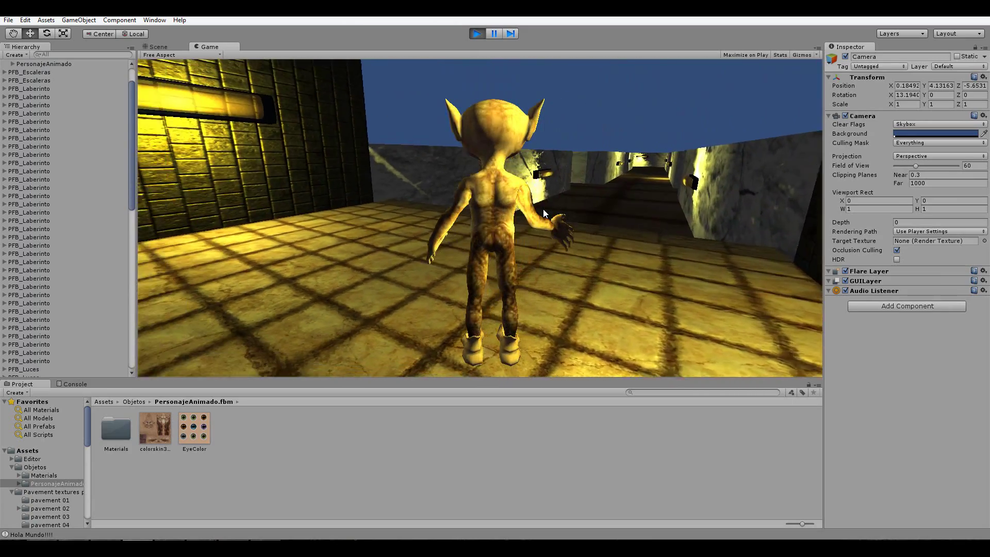
{"action": "key", "text": "Right"}
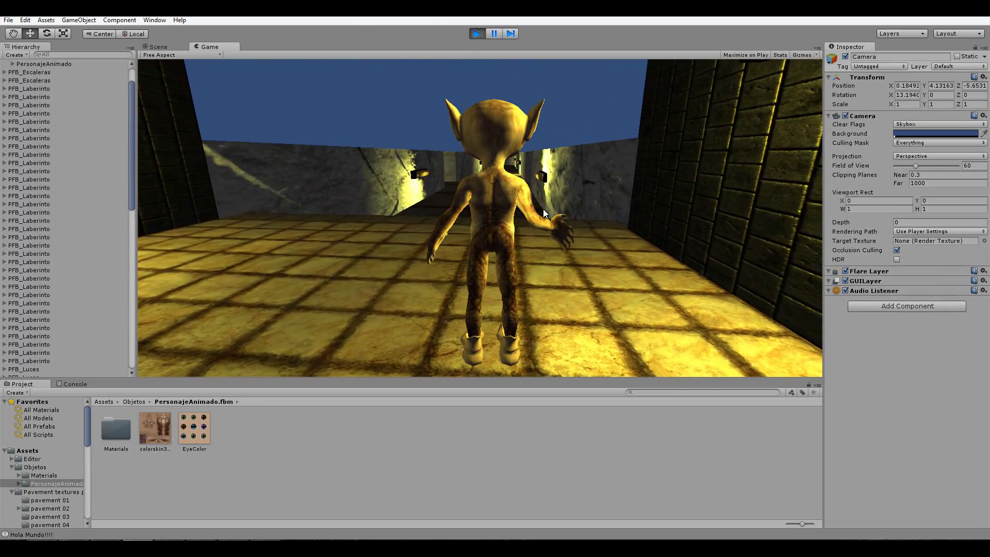
Walk the gremlin down the lamp-lit maze corridor, steering left and right
{"action": "key", "text": "Up"}
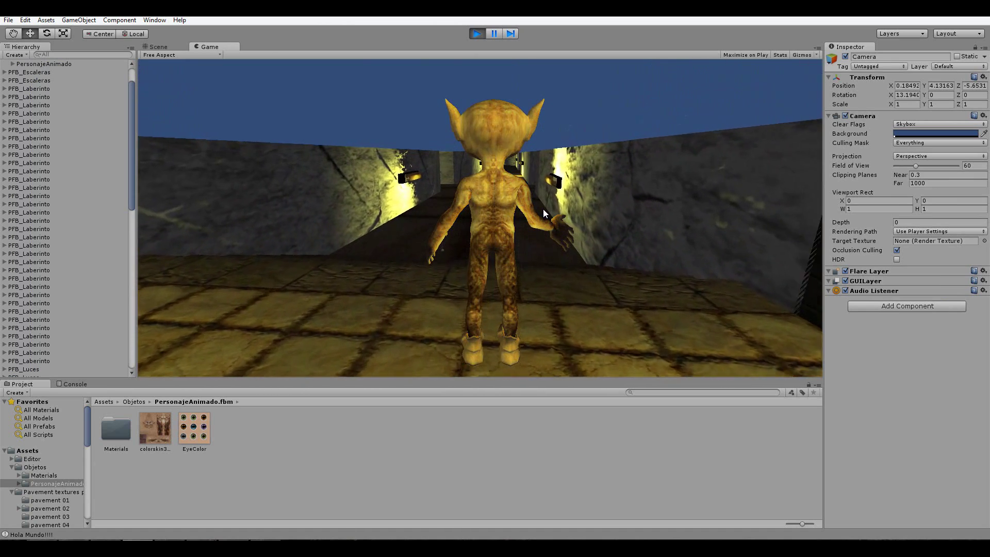
{"action": "key", "text": "Up"}
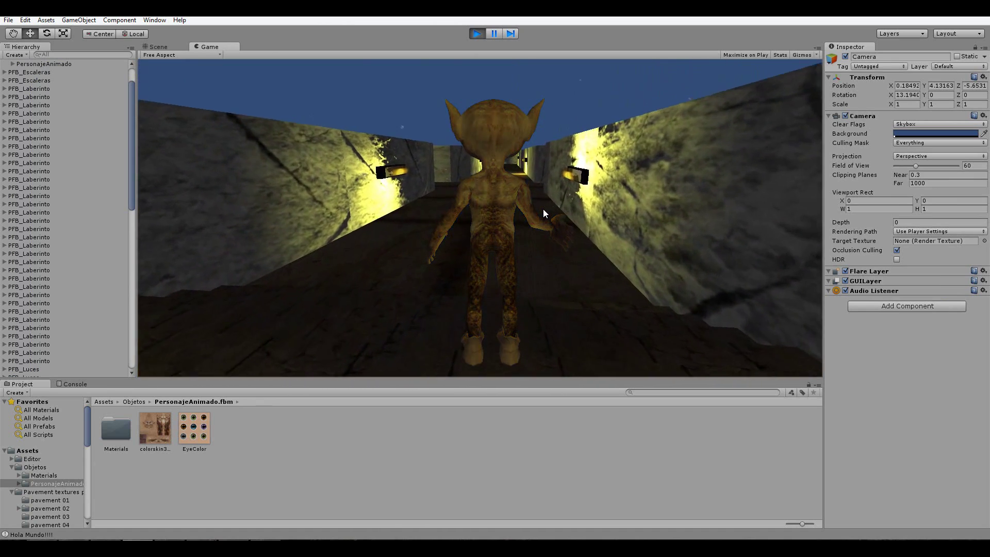
{"action": "key", "text": "Up"}
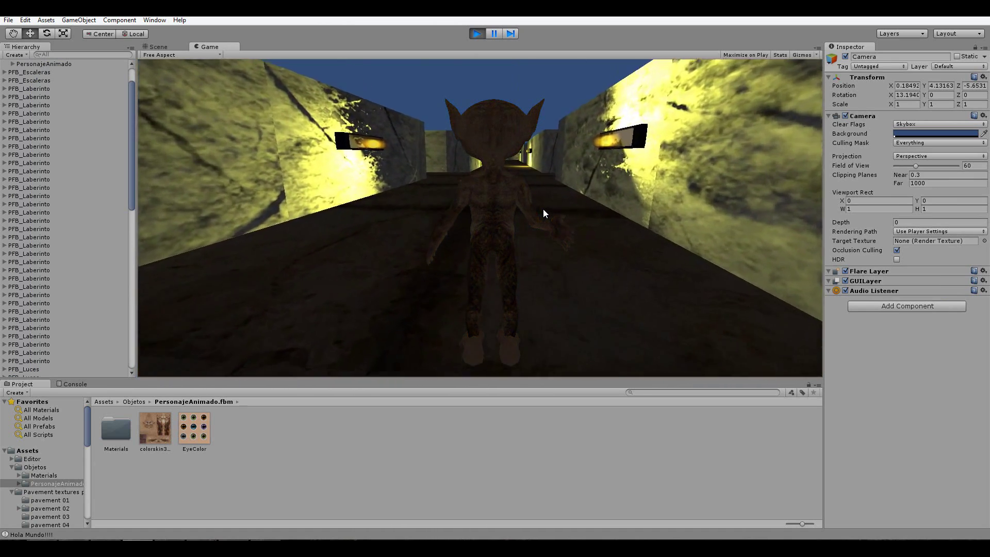
{"action": "key", "text": "Up"}
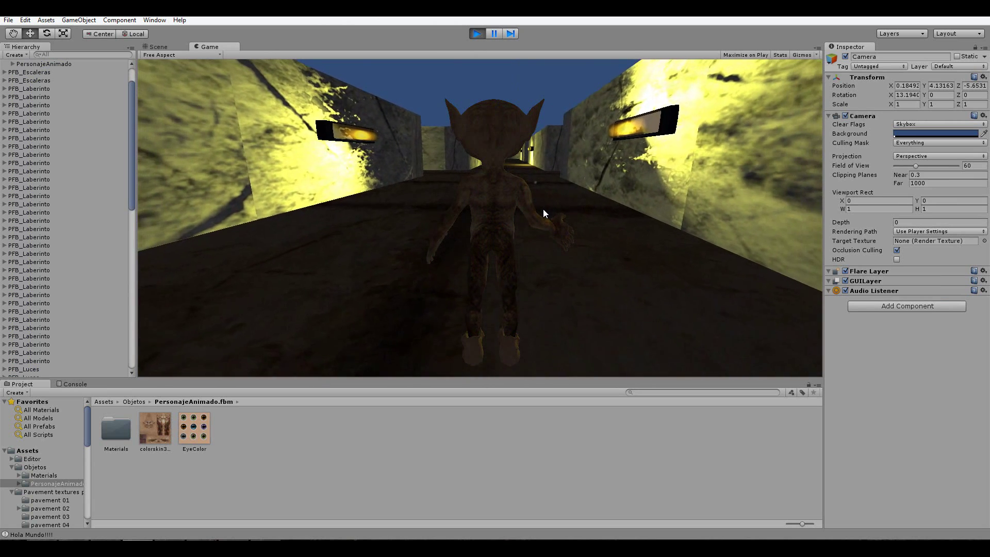
{"action": "key", "text": "Left"}
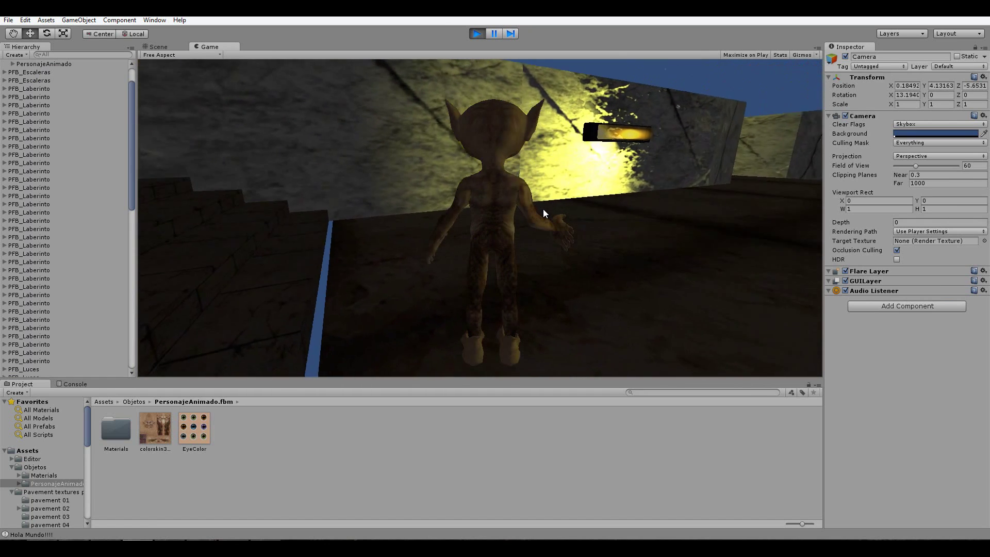
{"action": "key", "text": "Right"}
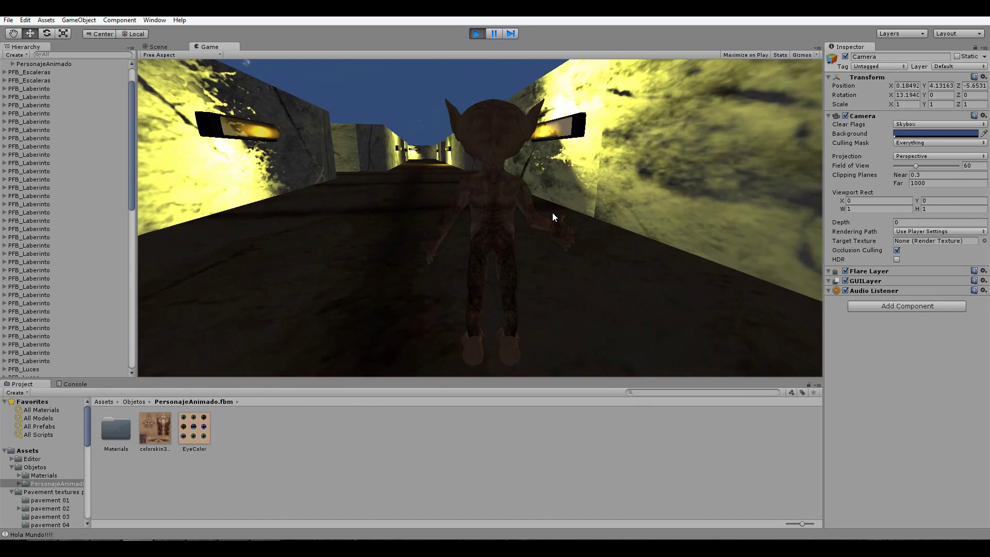
{"action": "key", "text": "Left"}
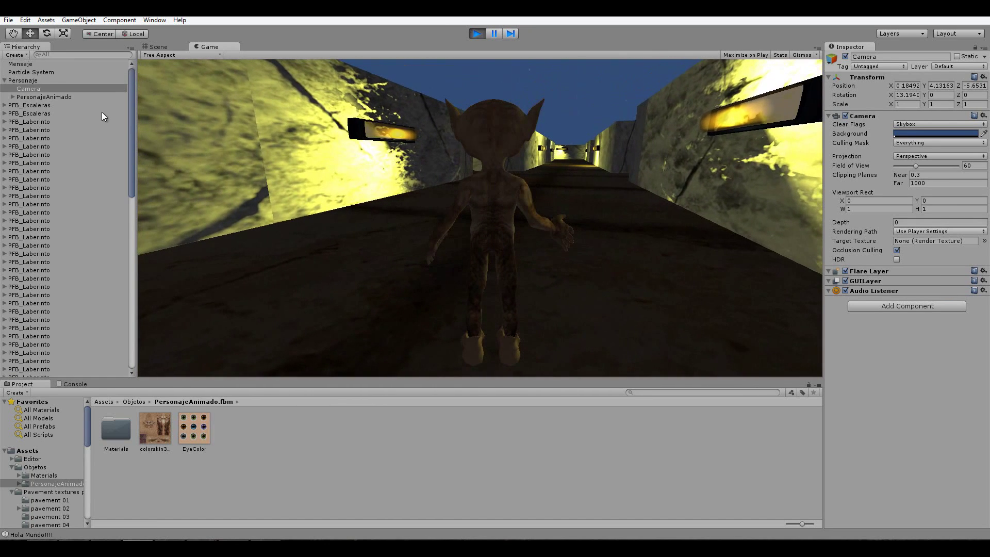
Stop Play, change Personaje's Character Movement to Speed 10 and Turn Speed 80, and replay
{"action": "left_click", "coordinate": [31, 81]}
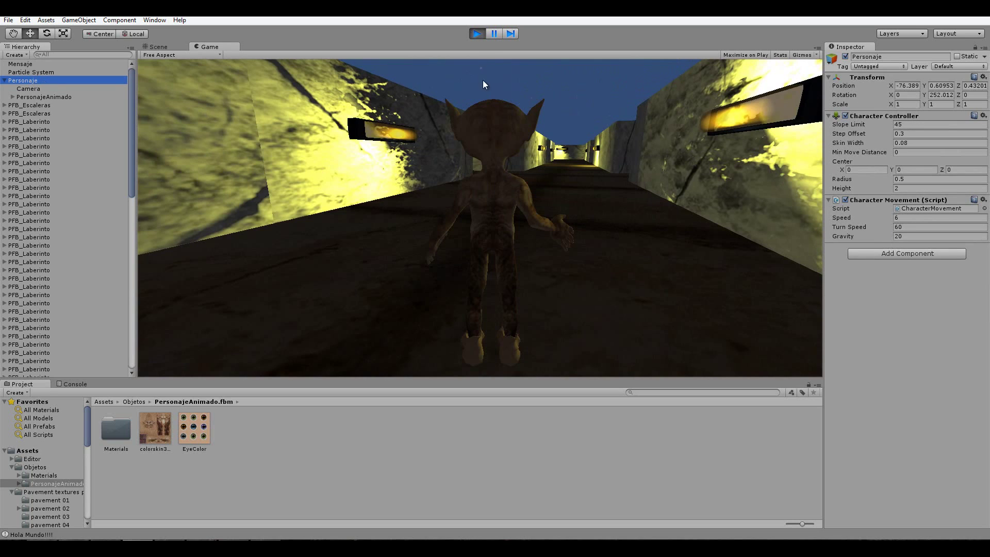
{"action": "left_click", "coordinate": [477, 34]}
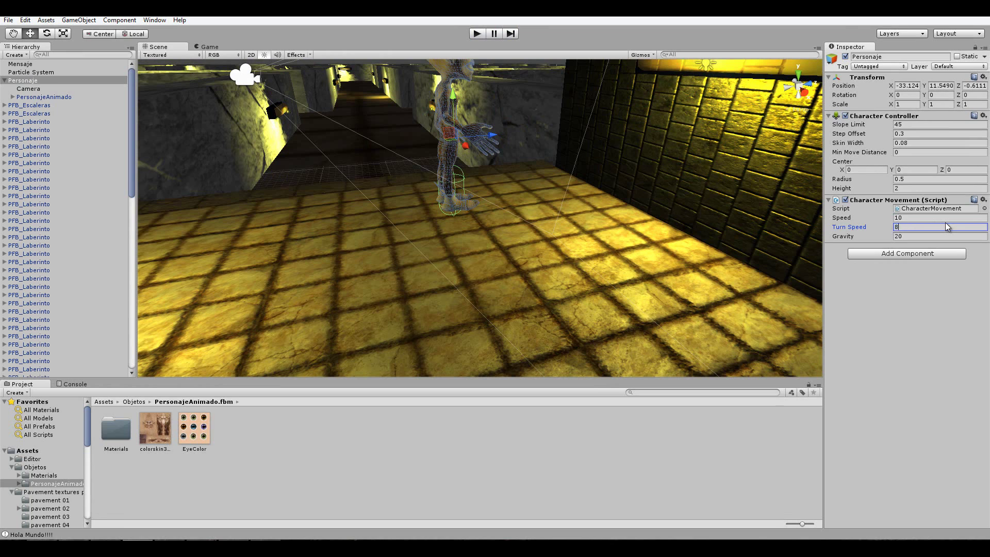
{"action": "left_click", "coordinate": [476, 37]}
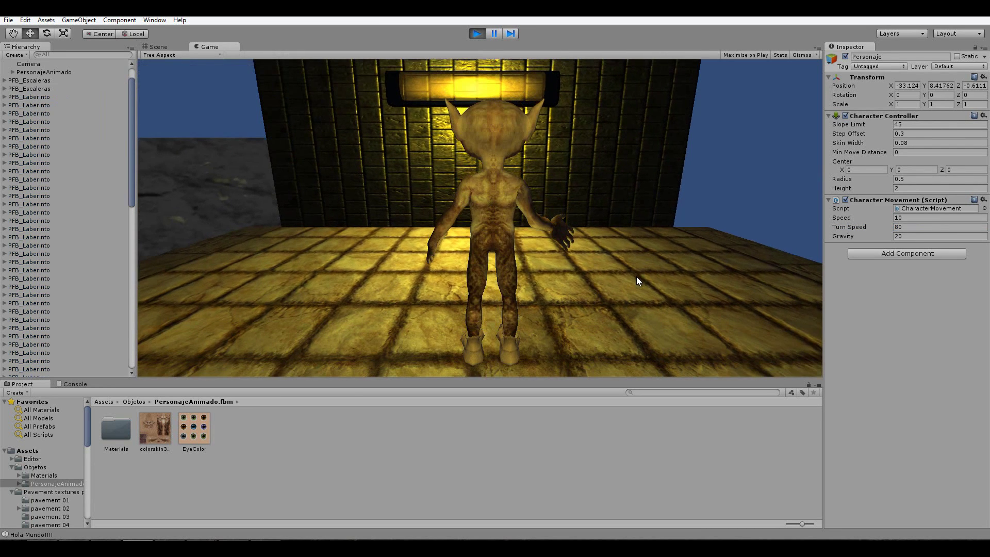
Walk the faster gremlin through the maze corridors with the arrow keys
{"action": "key", "text": "Up"}
{"action": "key", "text": "Left"}
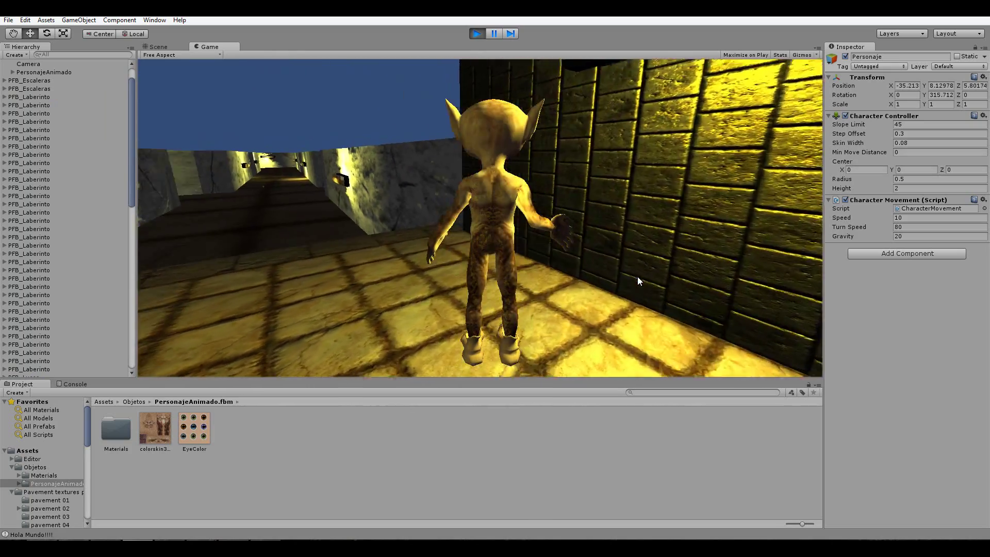
{"action": "key", "text": "Left"}
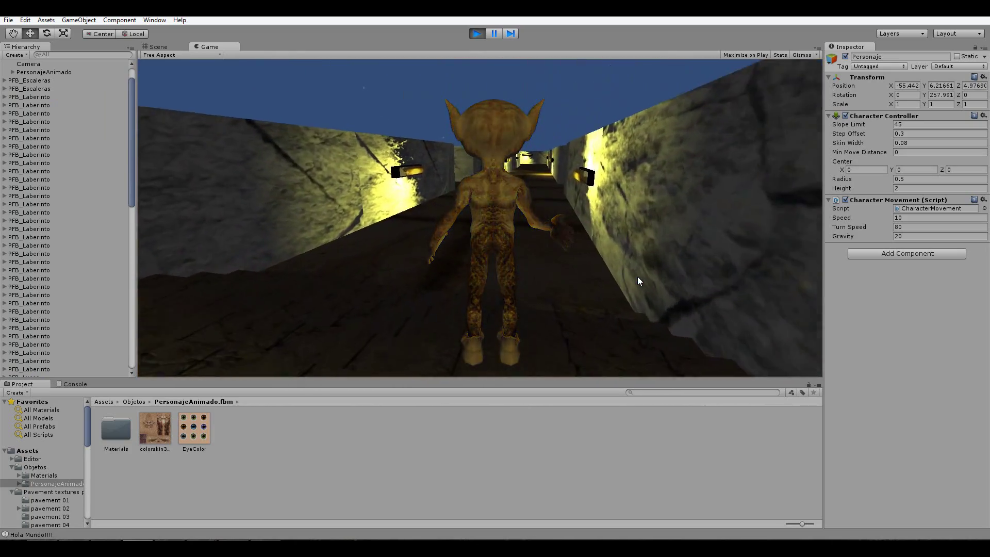
{"action": "key", "text": "Right"}
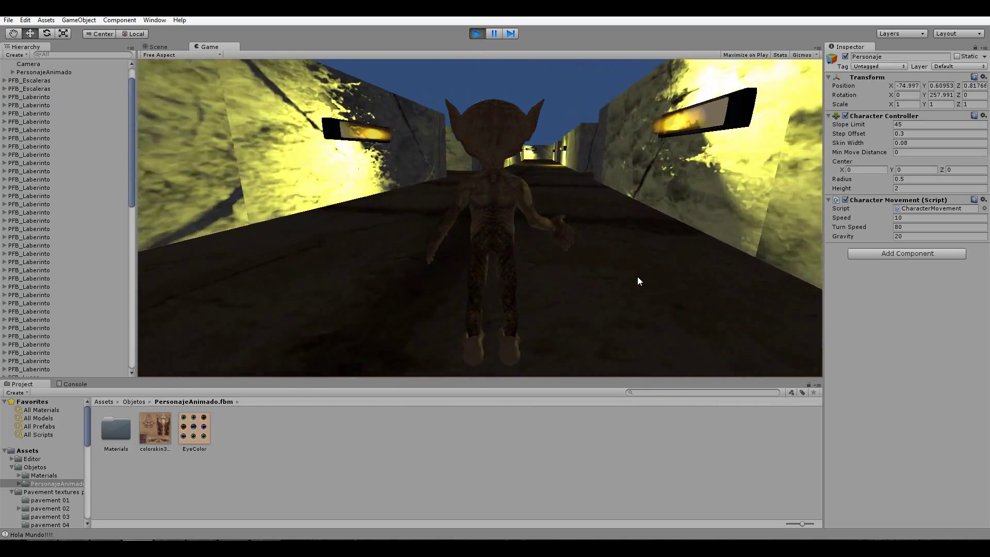
{"action": "key", "text": "Right"}
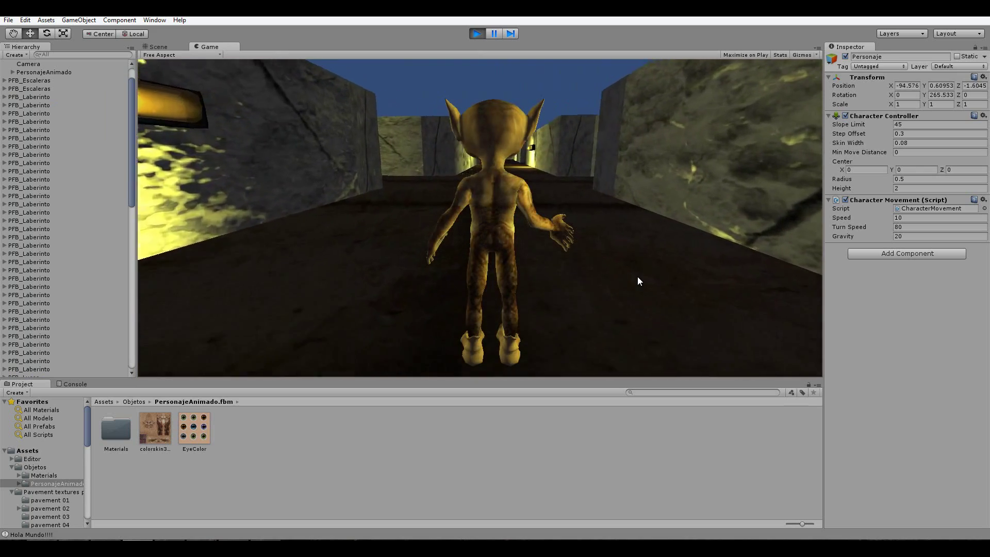
{"action": "key", "text": "Left"}
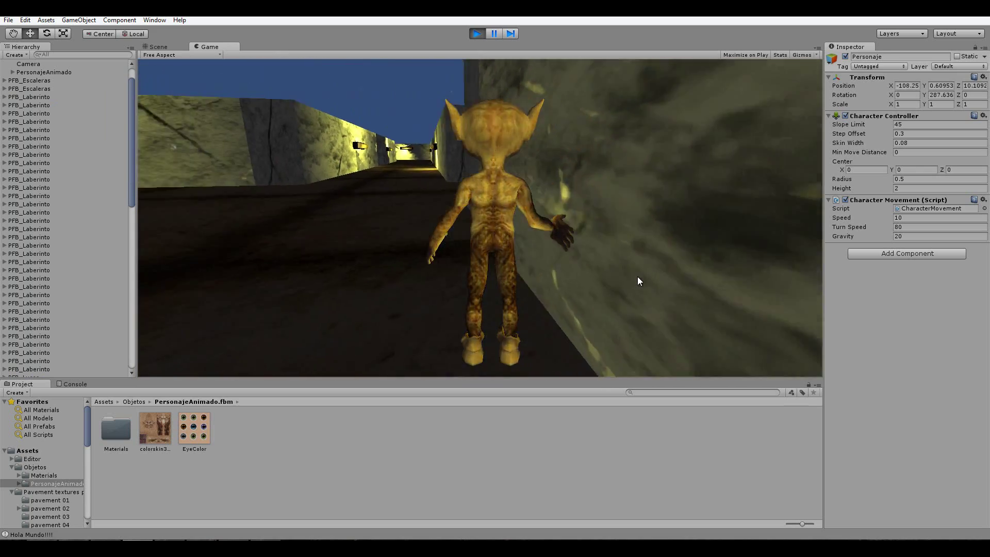
{"action": "key", "text": "Right"}
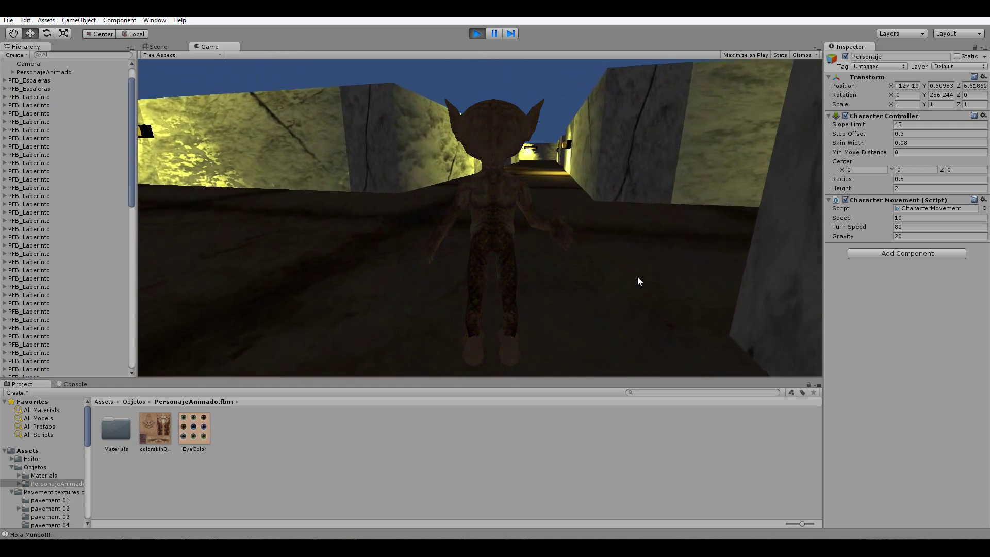
{"action": "key", "text": "Right"}
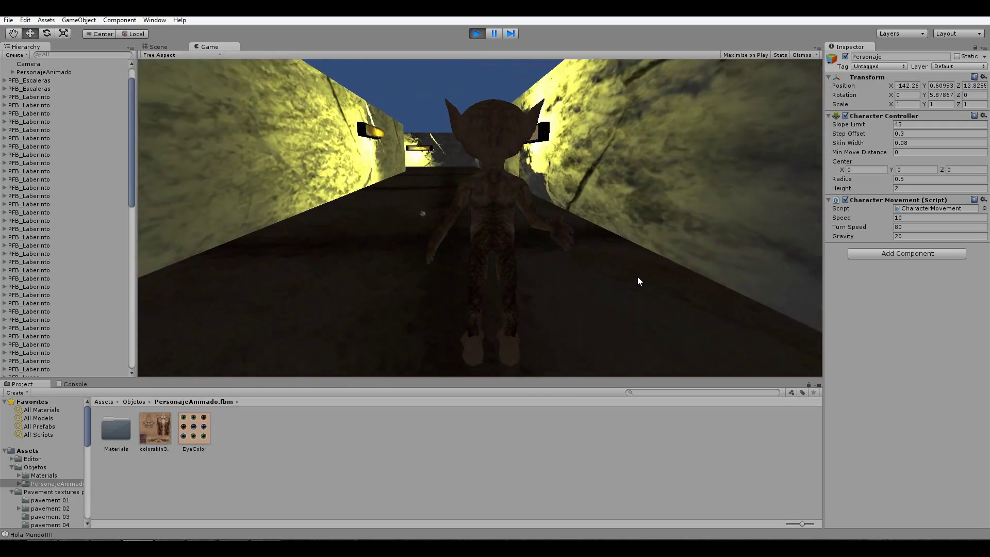
{"action": "key", "text": "Left"}
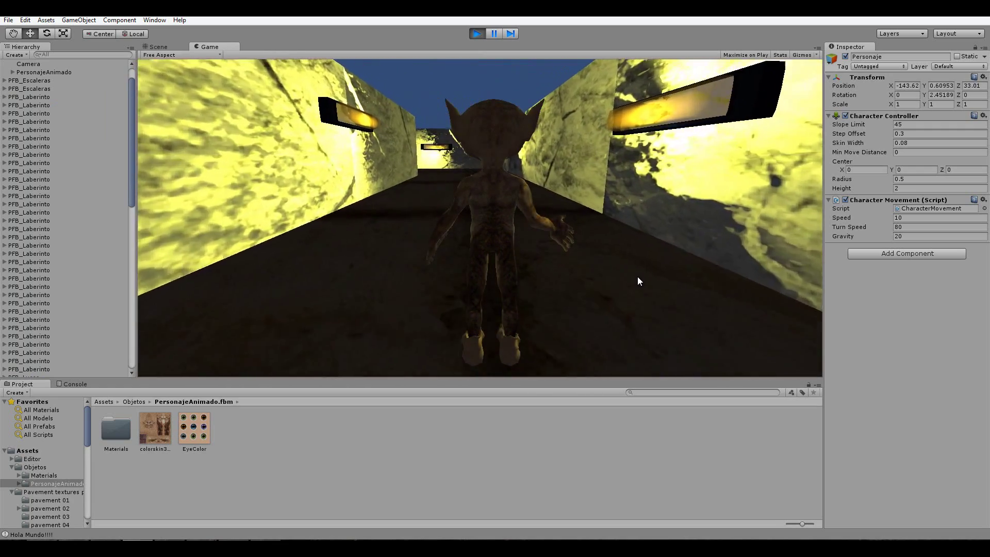
{"action": "key", "text": "Left"}
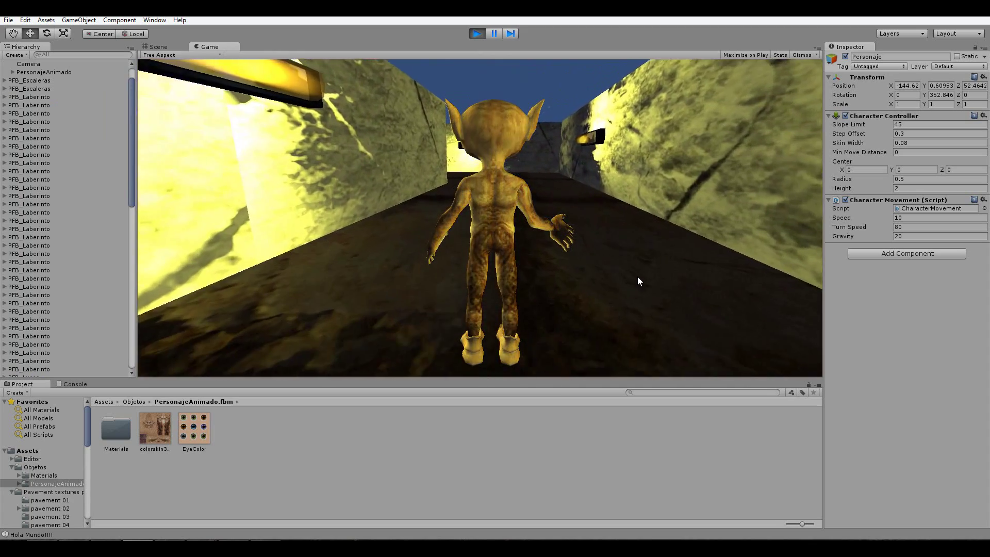
{"action": "key", "text": "Up"}
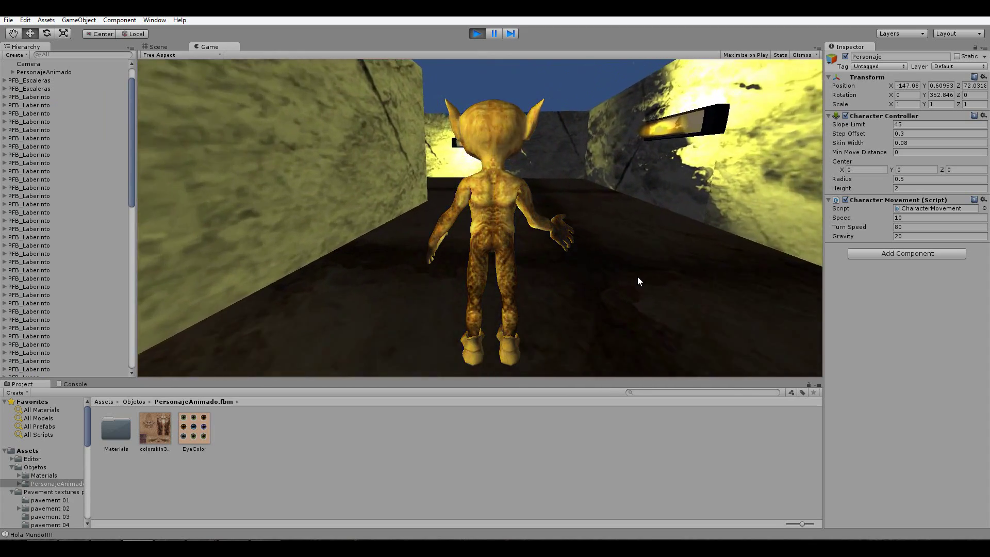
{"action": "key", "text": "Up"}
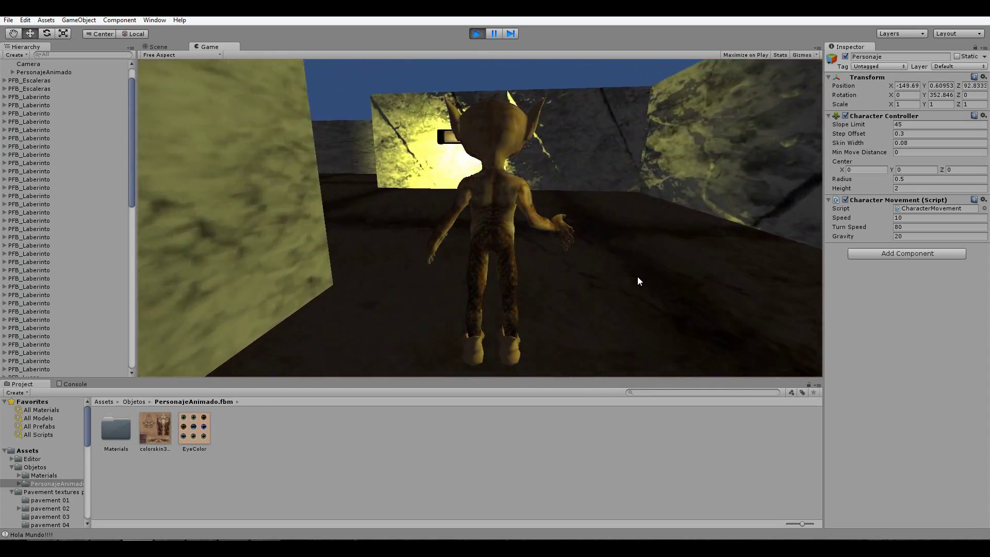
Turn the gremlin back through the maze, then end the play test
{"action": "key", "text": "Left"}
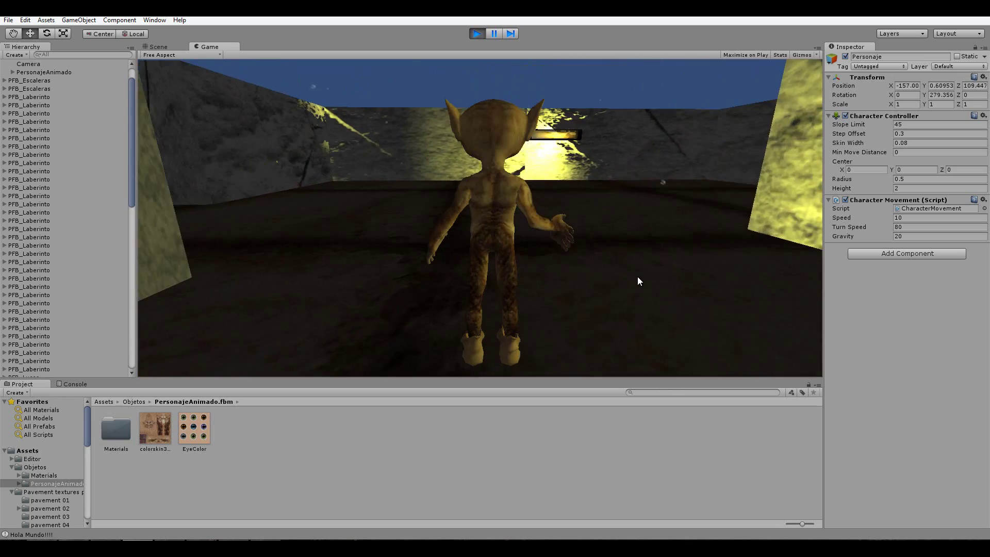
{"action": "key", "text": "Left"}
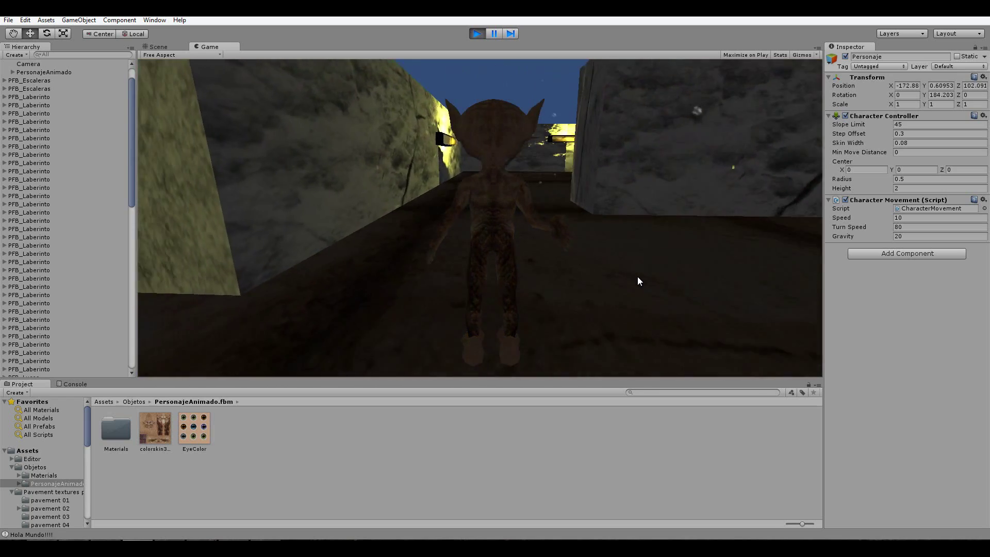
{"action": "key", "text": "Right"}
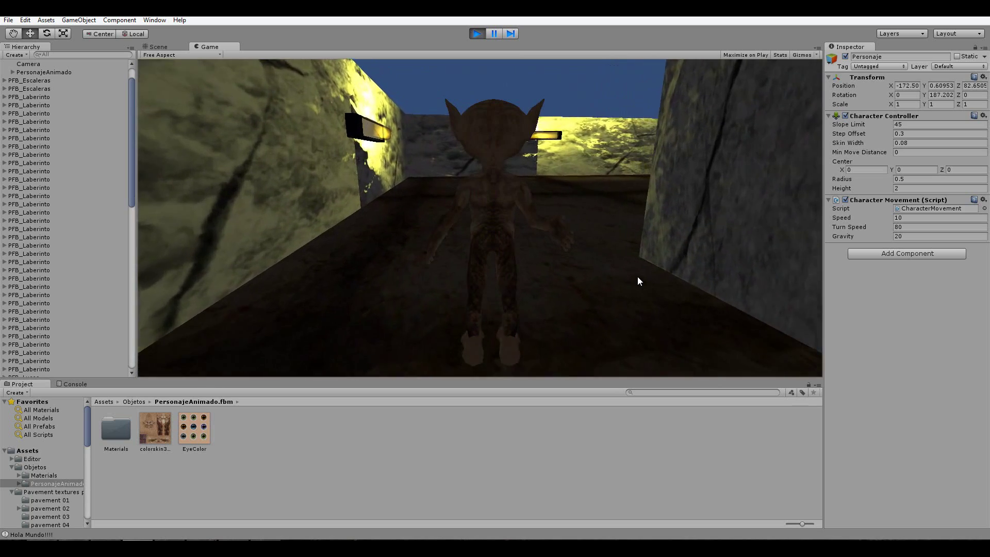
{"action": "key", "text": "Right"}
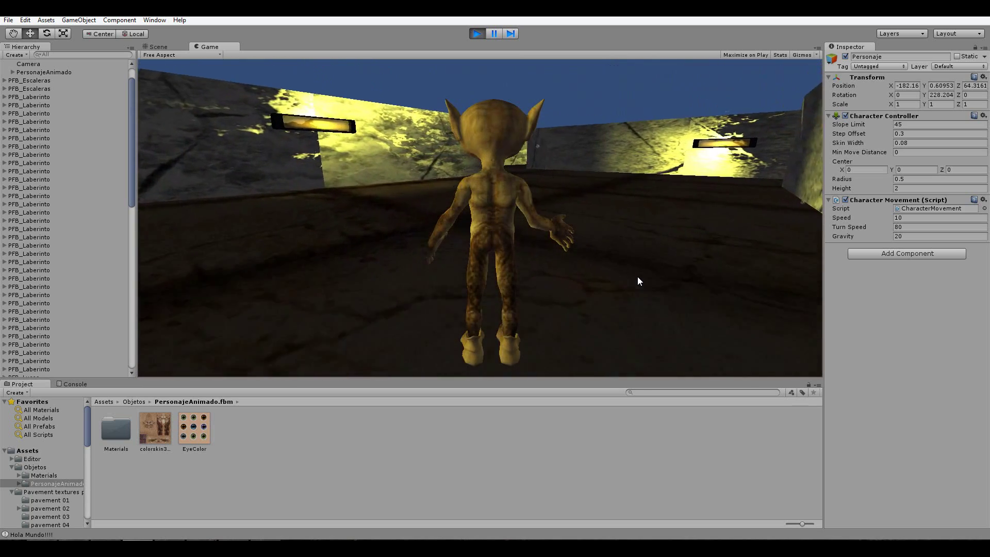
{"action": "key", "text": "Right"}
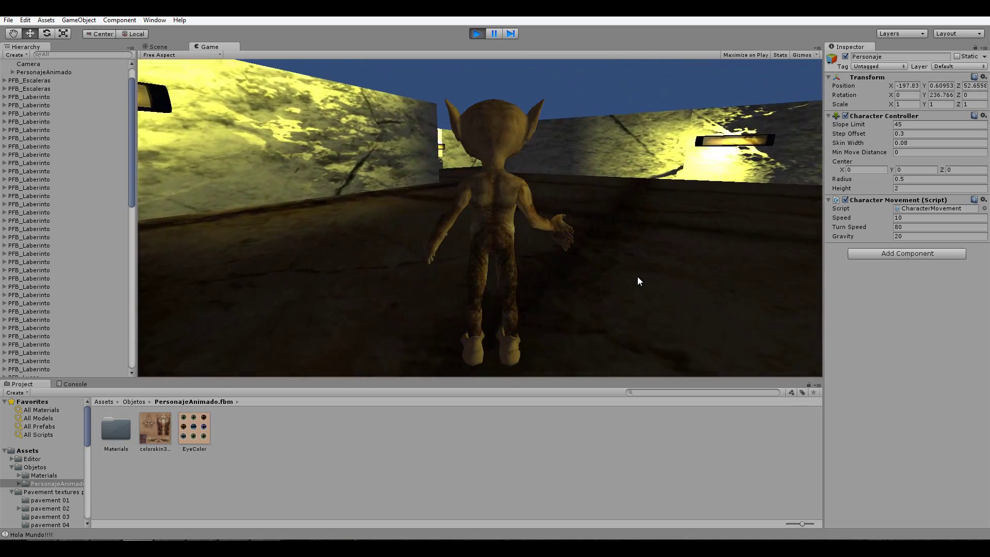
{"action": "key", "text": "Up"}
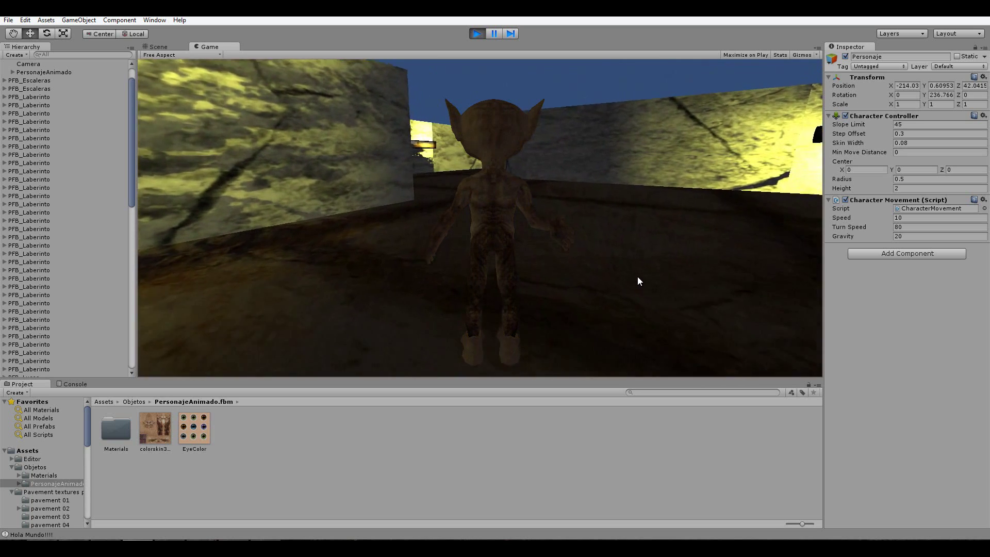
{"action": "key", "text": "Left"}
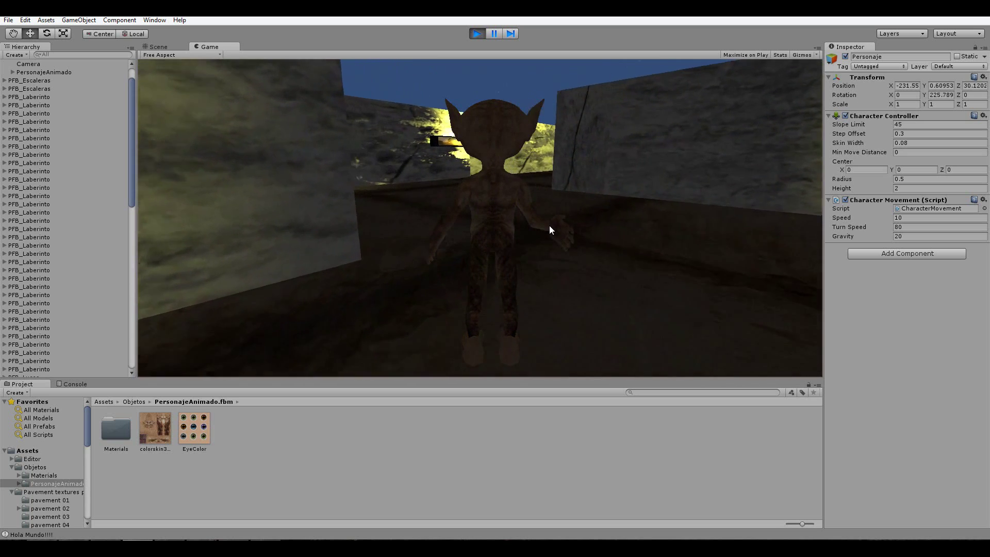
{"action": "key", "text": "Up"}
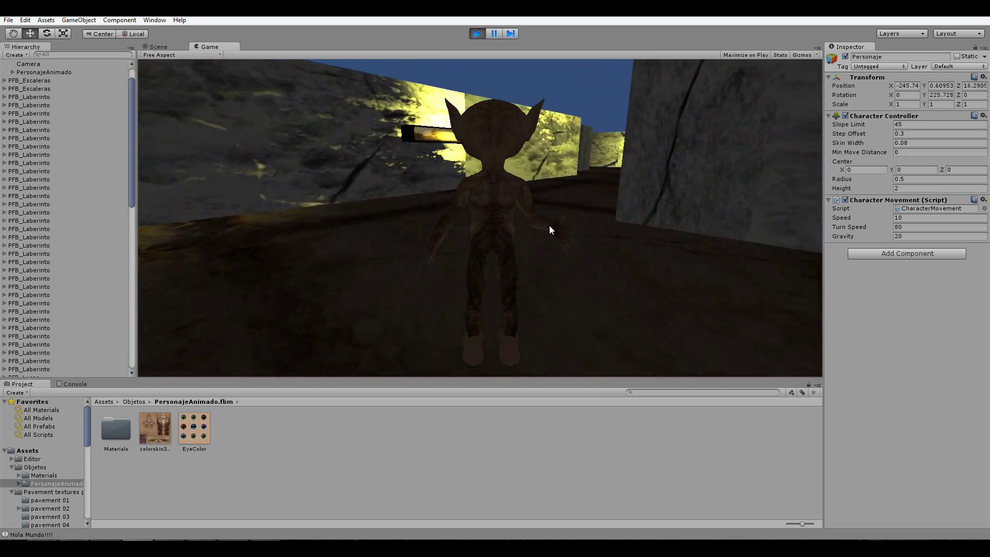
{"action": "key", "text": "Right"}
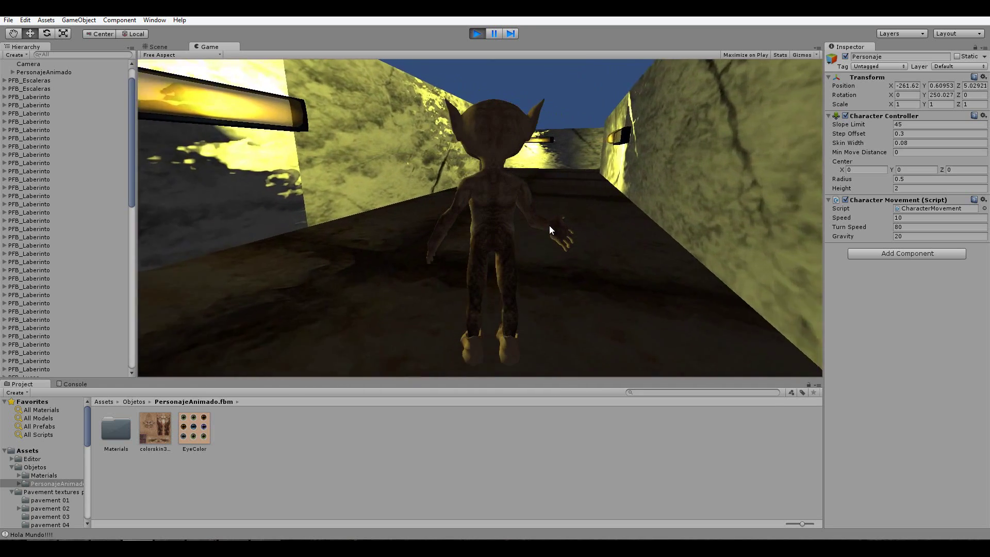
{"action": "key", "text": "Up"}
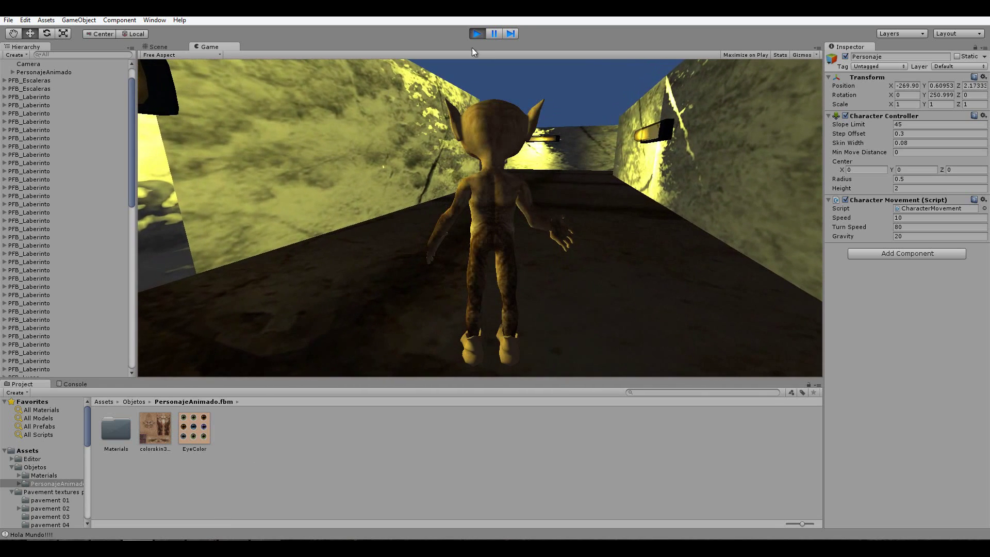
{"action": "left_click", "coordinate": [475, 39]}
{"action": "mouse_move", "coordinate": [202, 547]}
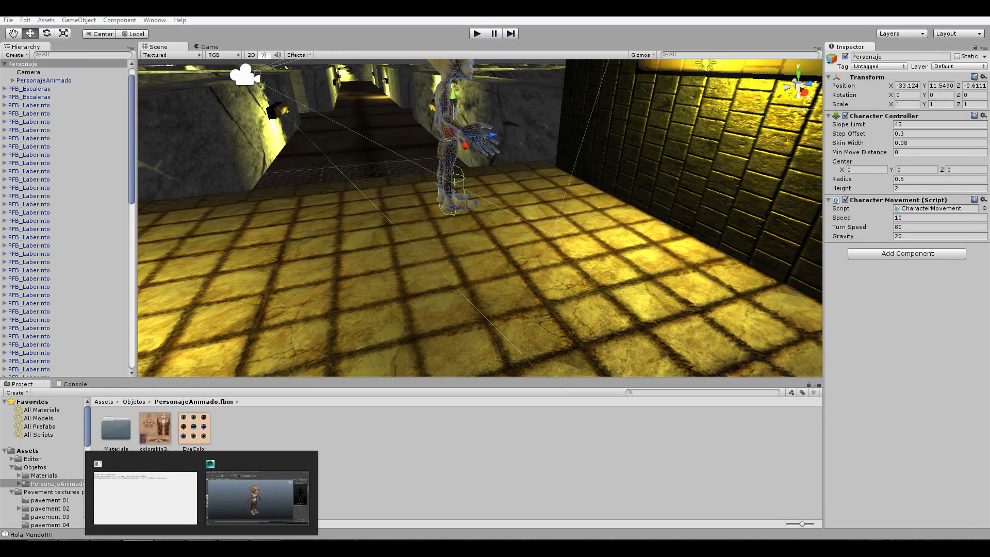
{"action": "left_click", "coordinate": [246, 504]}
{"action": "left_click", "coordinate": [938, 485]}
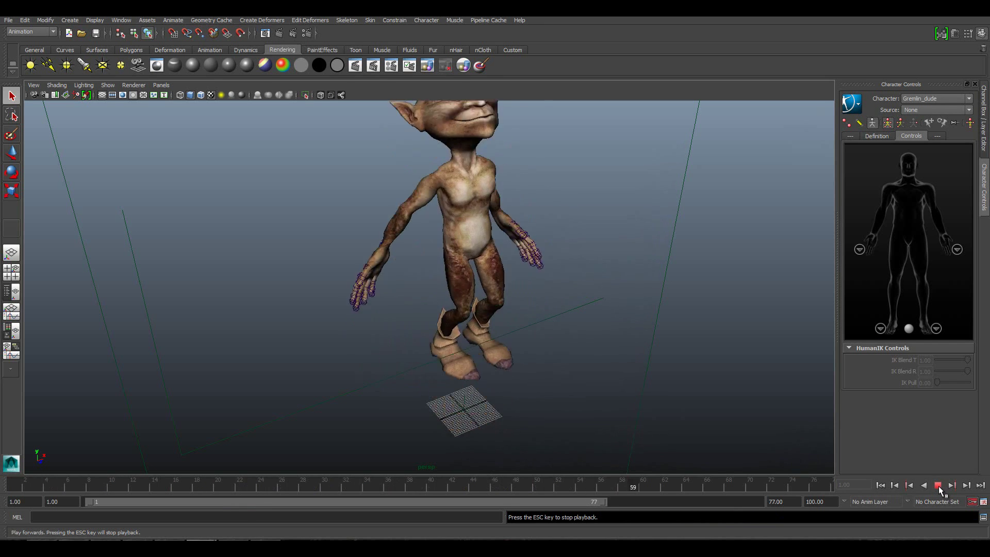
{"action": "left_click", "coordinate": [938, 485]}
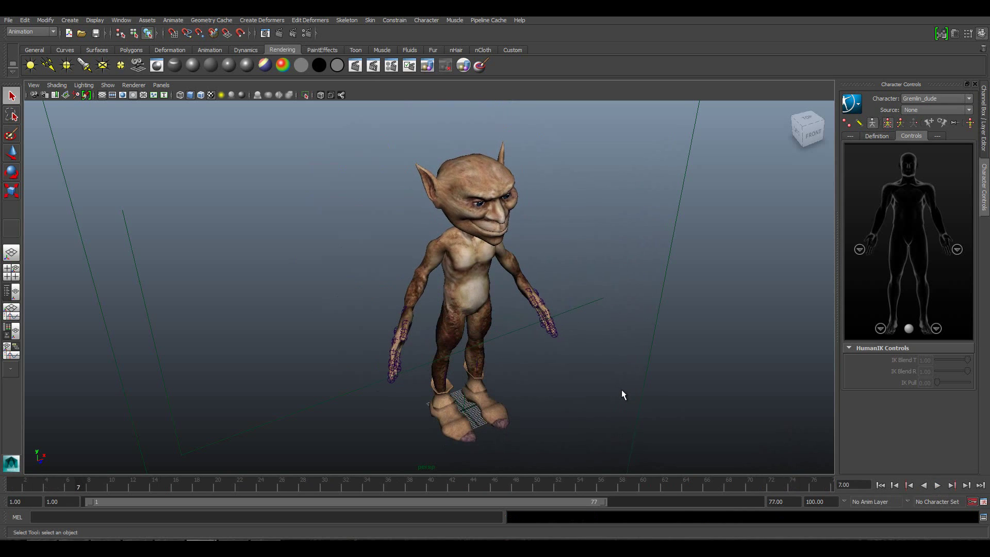